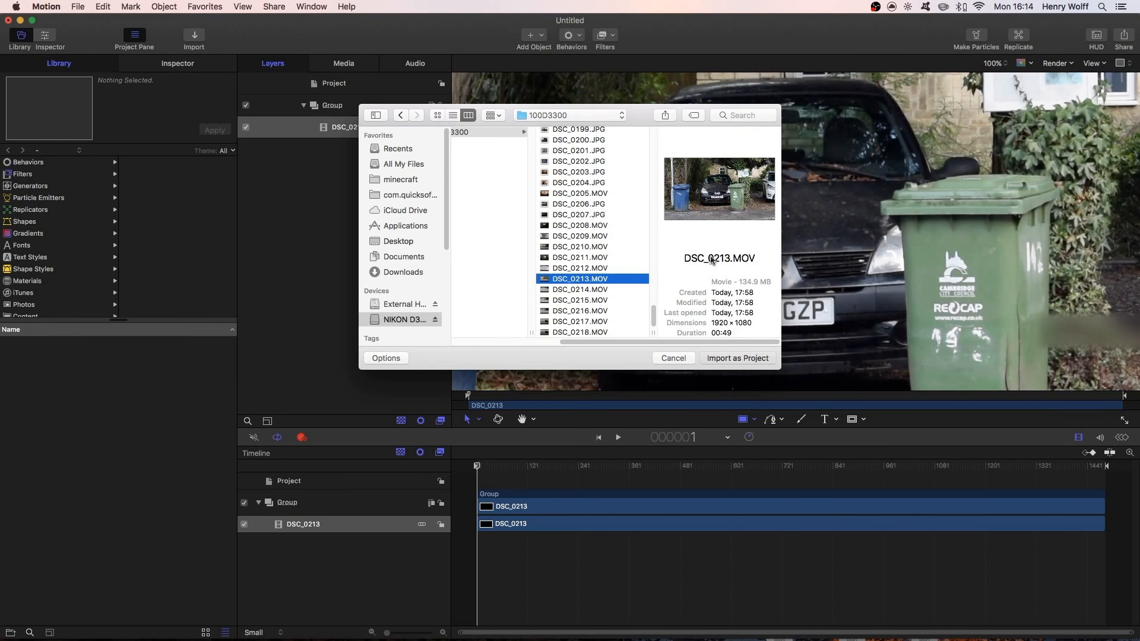
# Set the canvas zoom to Fit and deselect the DSC_0213 clip
pyautogui.click(998, 63)
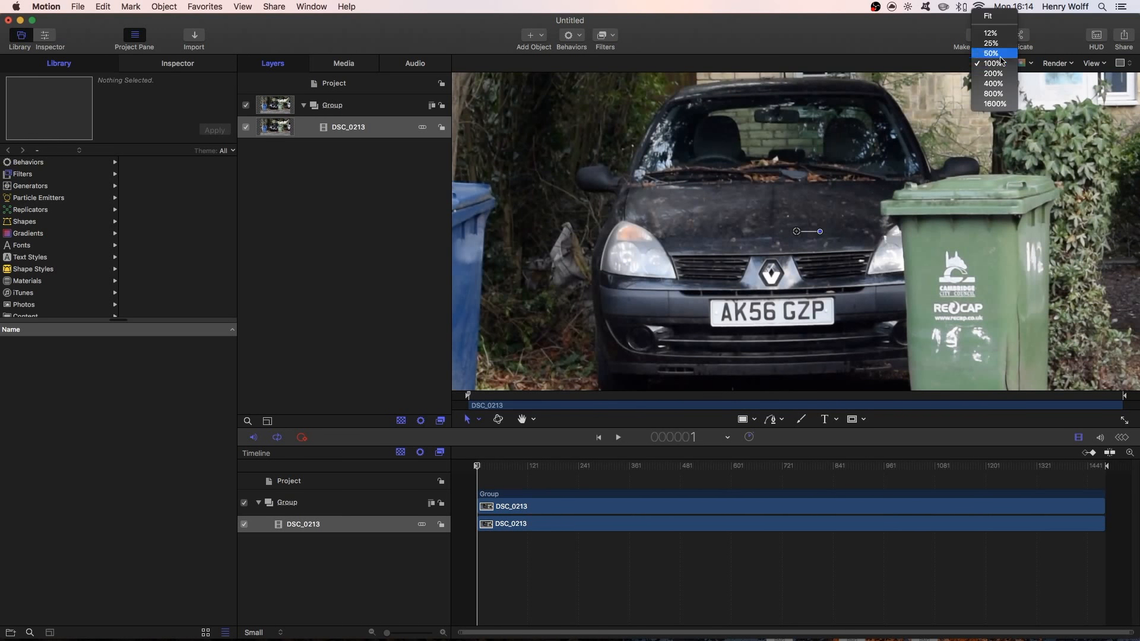
pyautogui.click(997, 17)
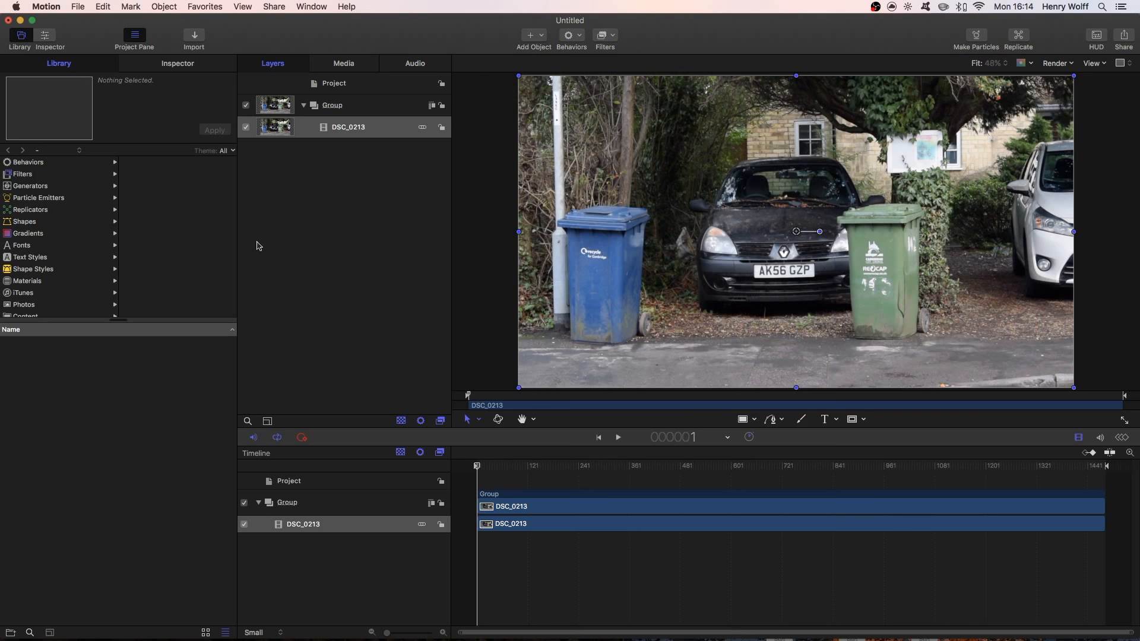
pyautogui.click(431, 226)
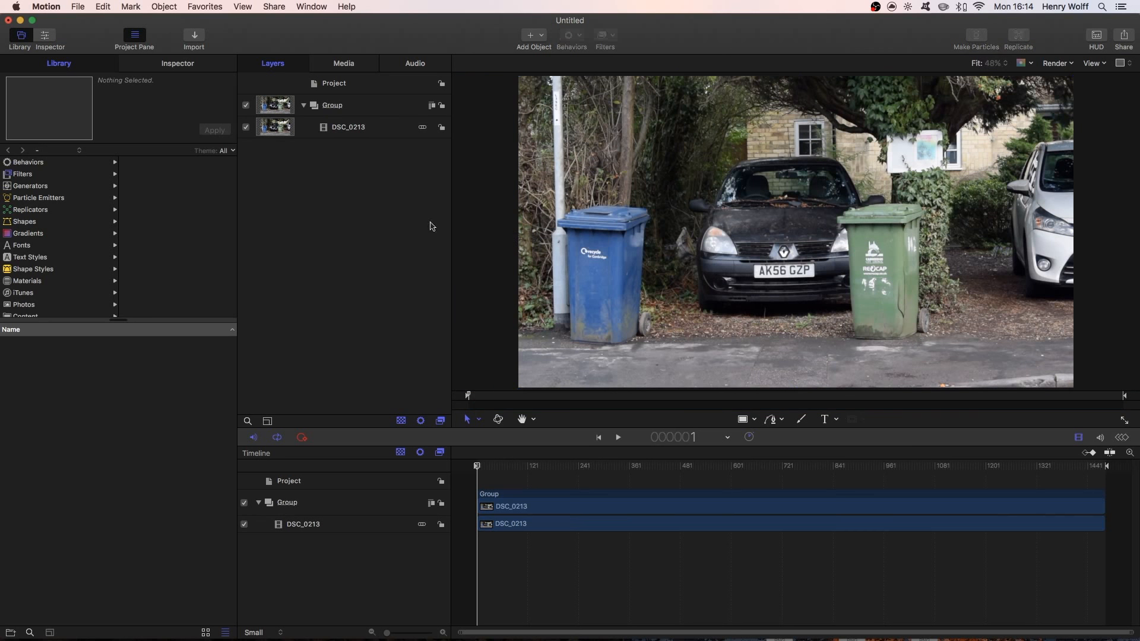
# Switch the canvas zoom to 100% and back to Fit to compare the two views
pyautogui.click(1003, 62)
pyautogui.click(996, 111)
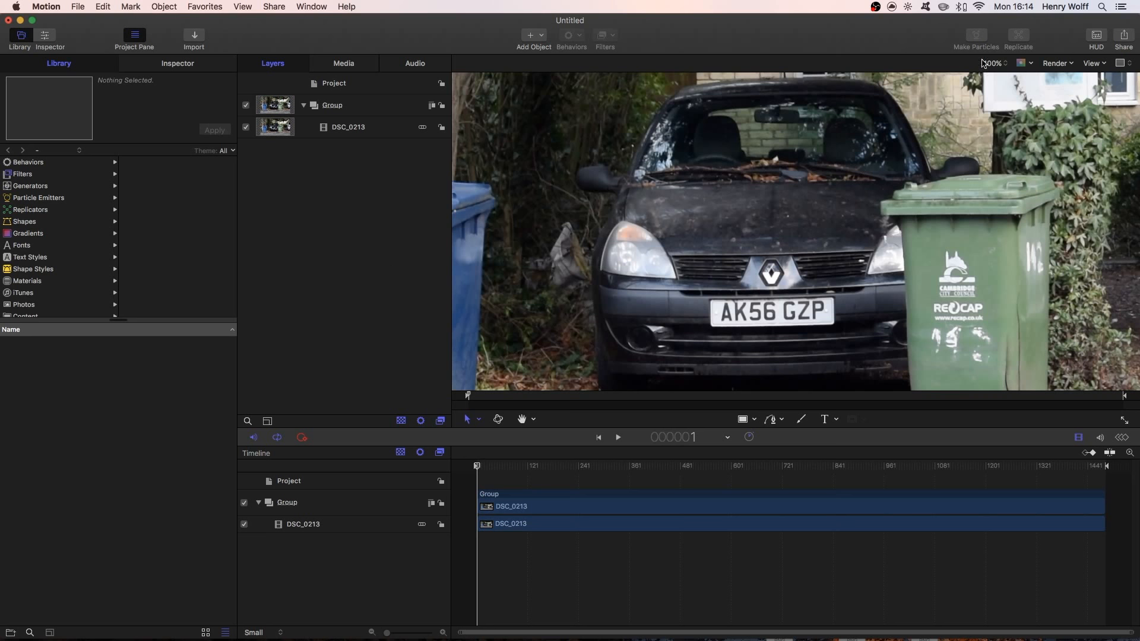
pyautogui.click(984, 63)
pyautogui.click(987, 17)
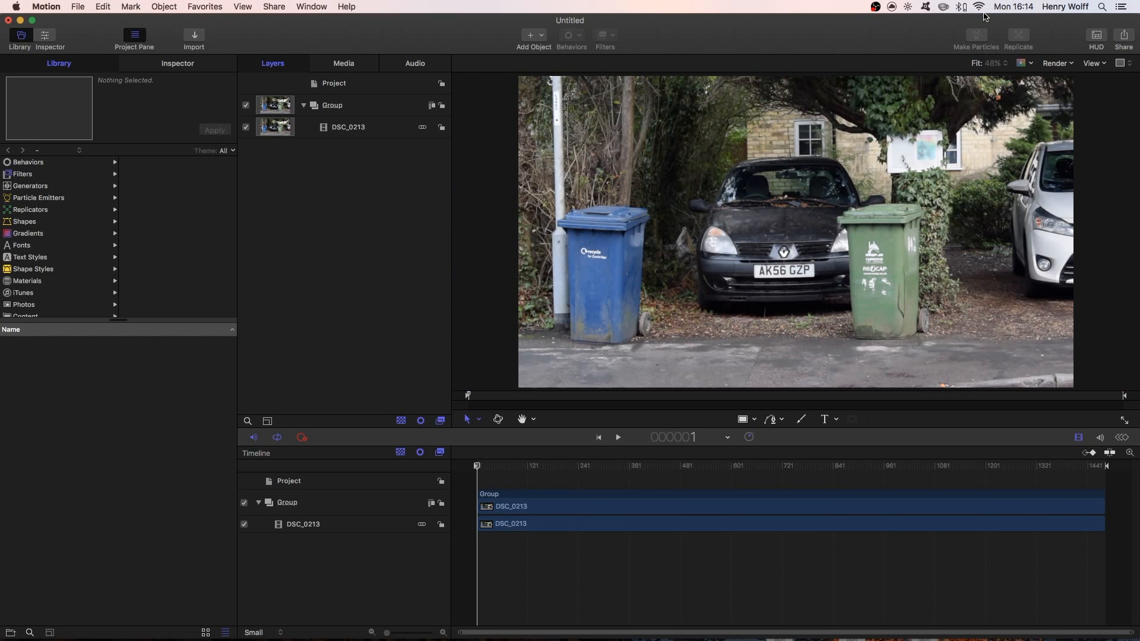
pyautogui.click(983, 64)
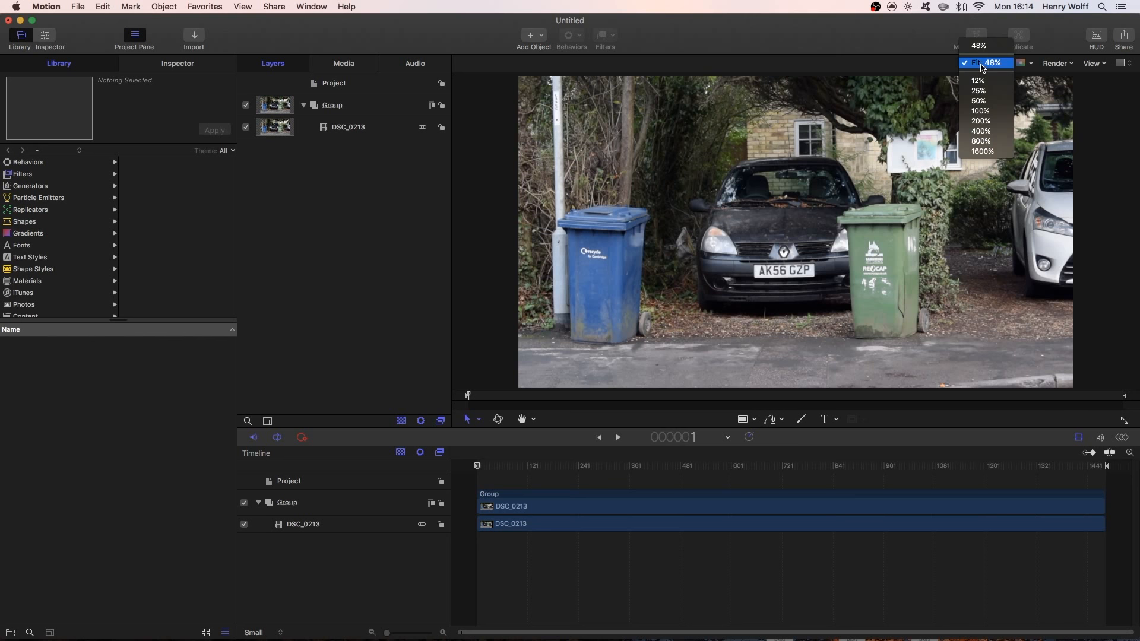
pyautogui.click(973, 66)
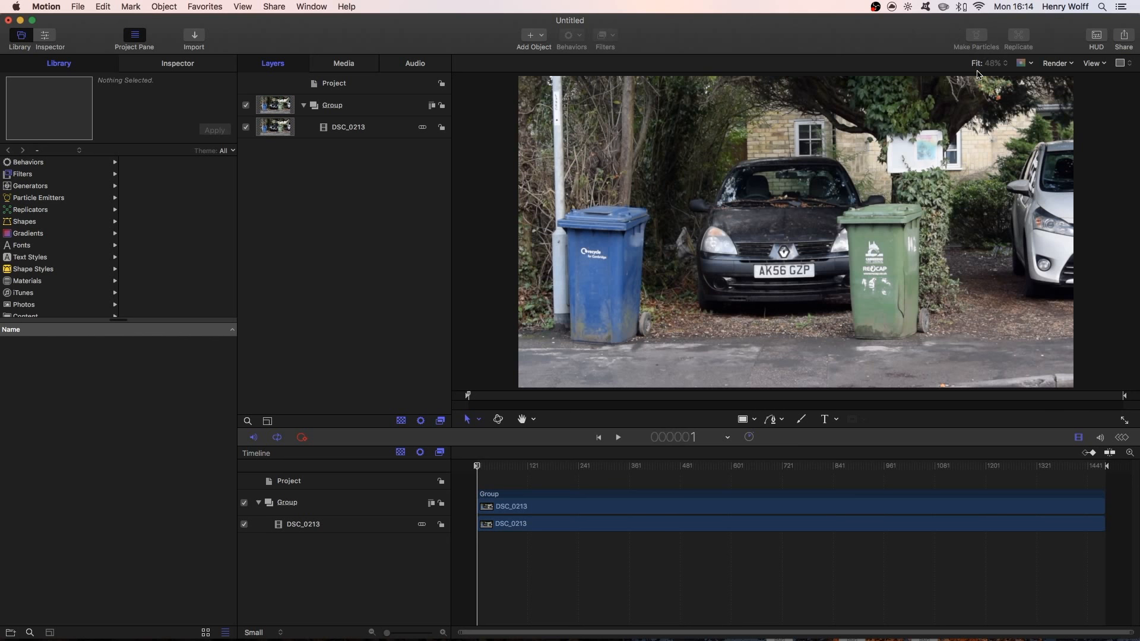
# Scrub the DSC_0213 footage to frame 286 and trim the start of its group in the timeline
pyautogui.click(327, 126)
pyautogui.click(370, 169)
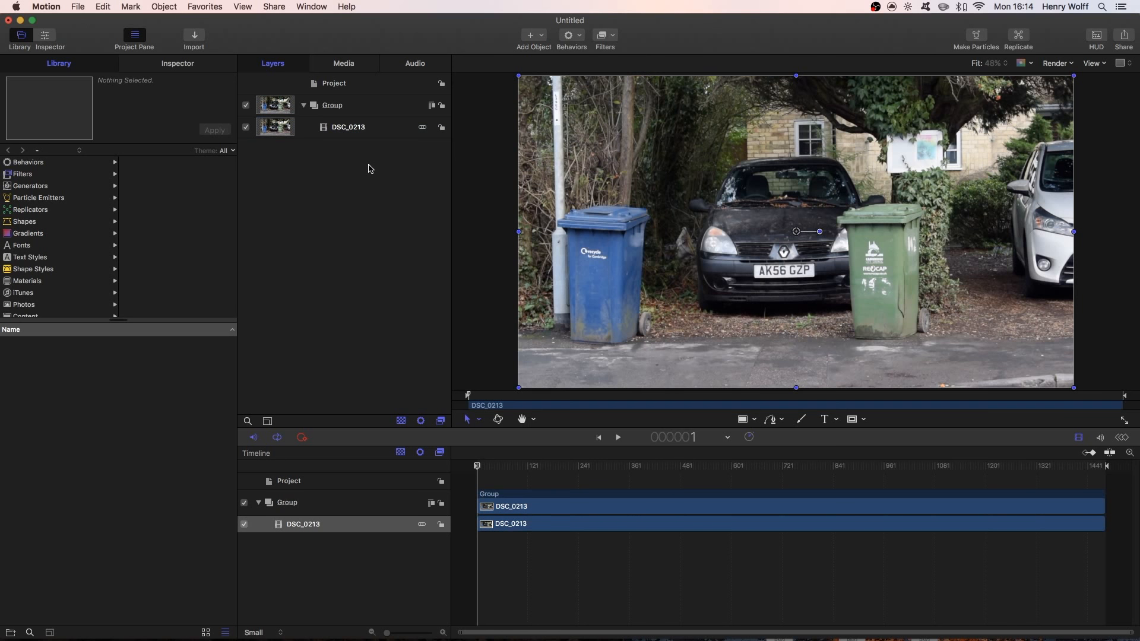
pyautogui.moveTo(481, 473); pyautogui.dragTo(597, 484)
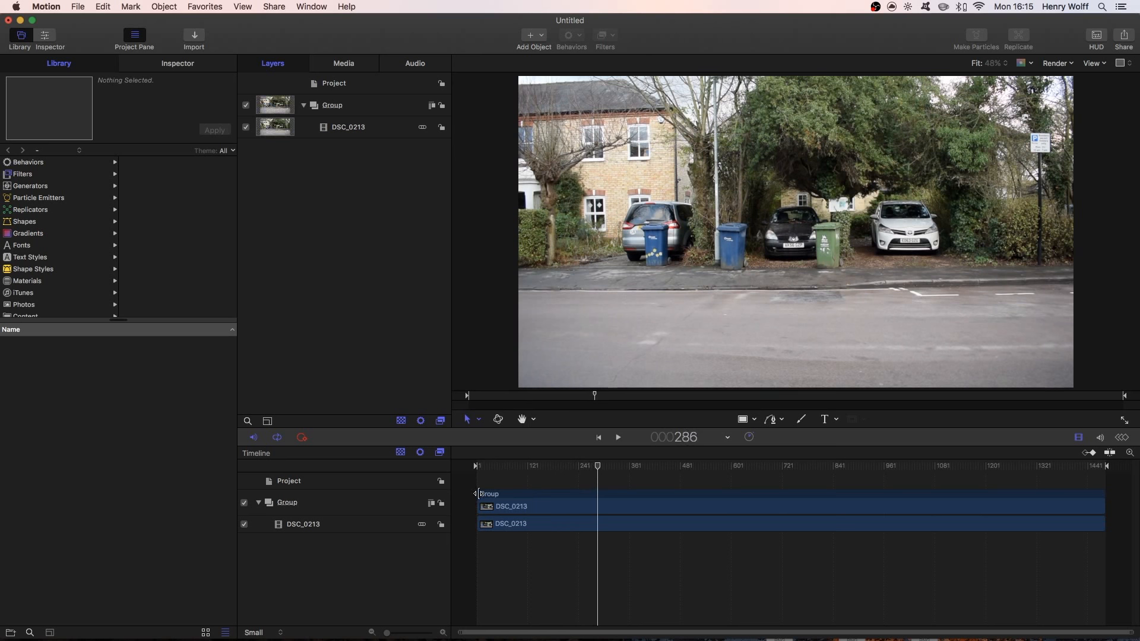
pyautogui.moveTo(479, 494); pyautogui.dragTo(643, 469)
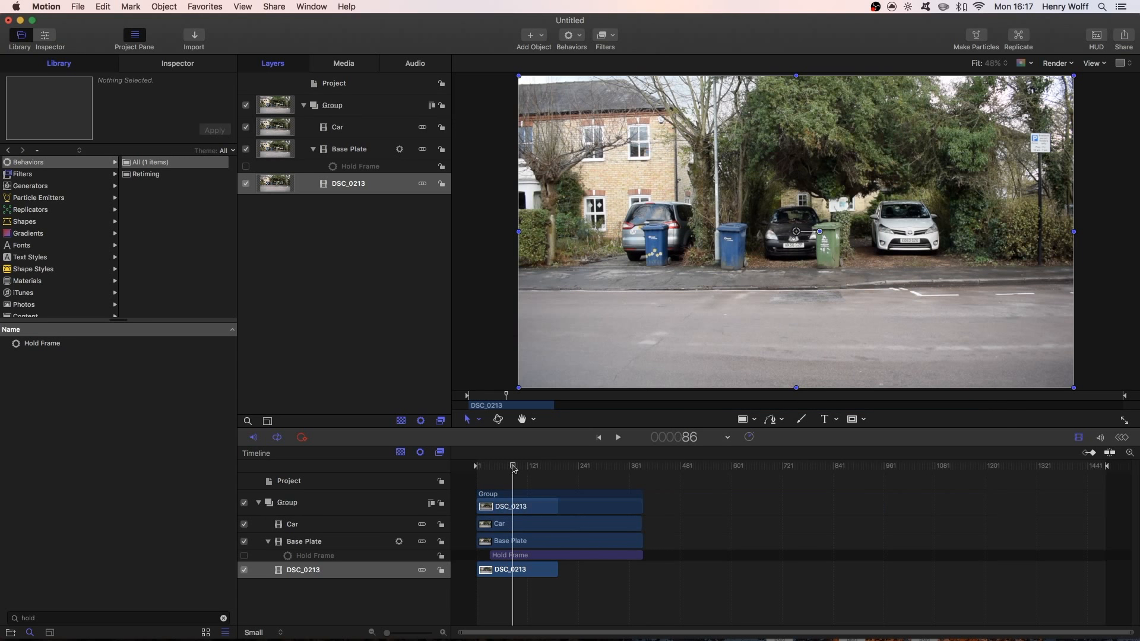
# Check the footage at frame 114 and rename the DSC_0213 layer as Person
pyautogui.moveTo(511, 468); pyautogui.dragTo(526, 469)
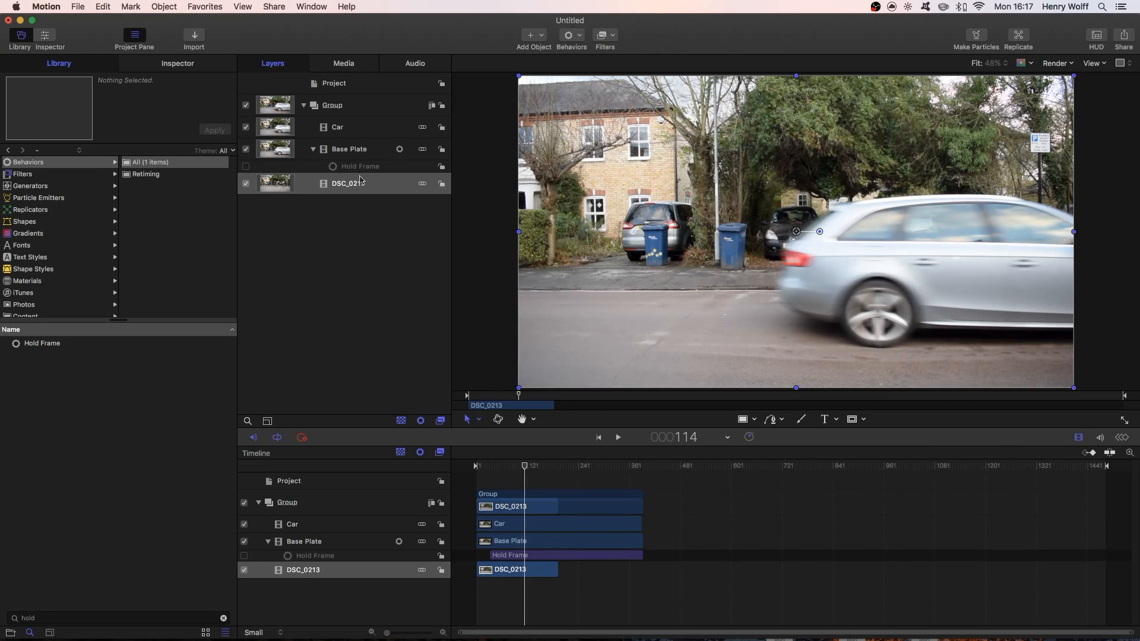
pyautogui.doubleClick(359, 187)
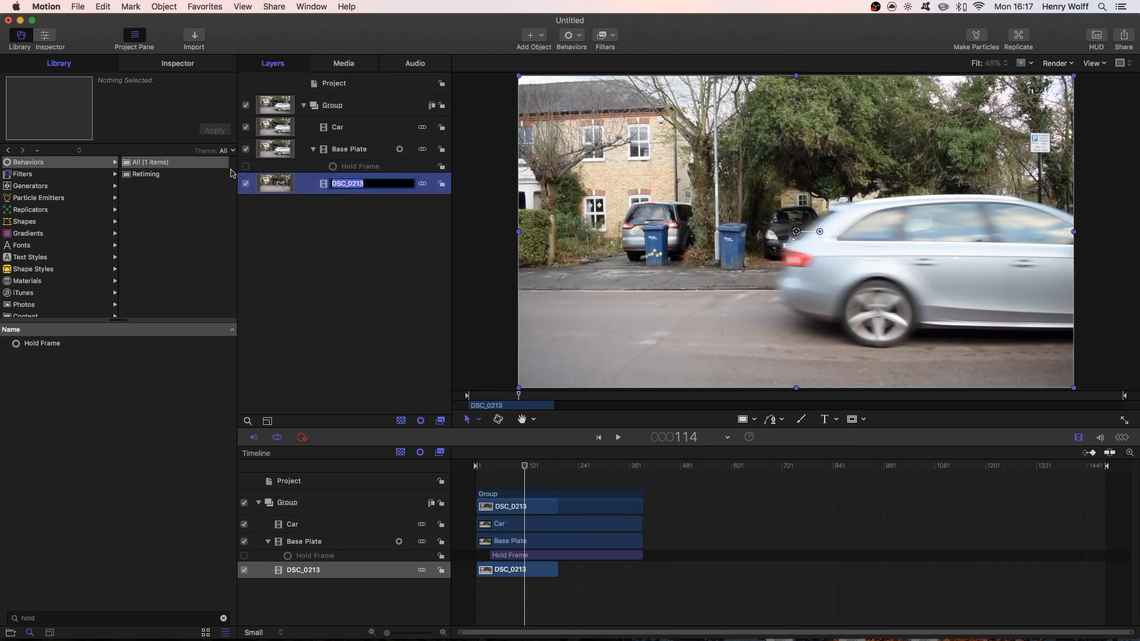
pyautogui.press('super+a')
pyautogui.write('Person')
pyautogui.press('Return')
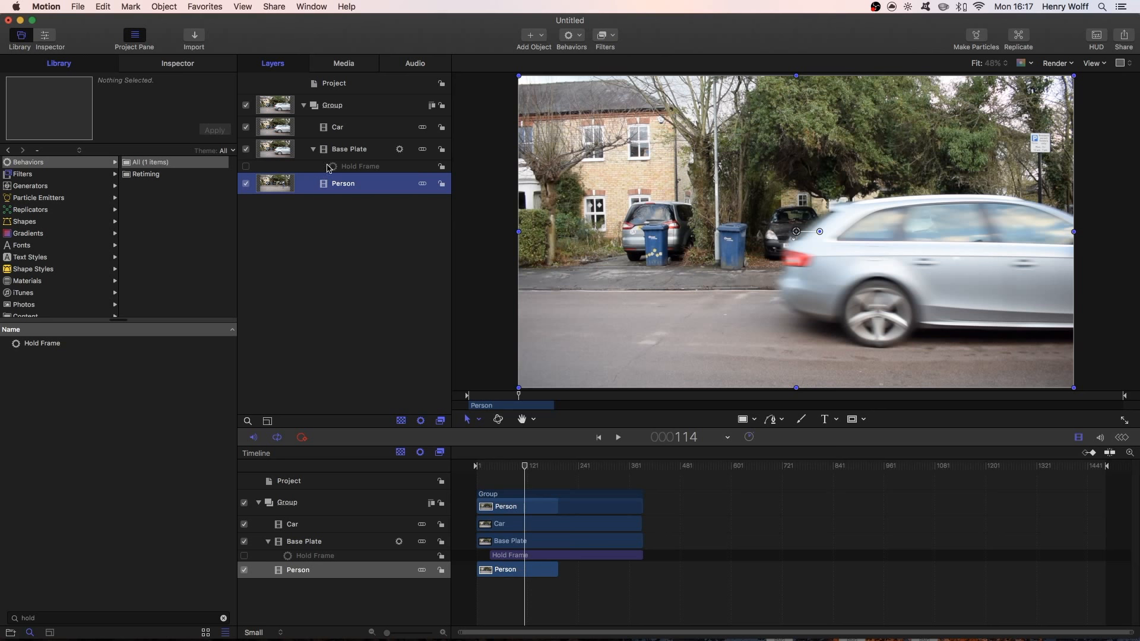
# Move the Person layer above Car and enable the Hold Frame behavior on the Base Plate layer
pyautogui.moveTo(330, 168); pyautogui.dragTo(329, 128)
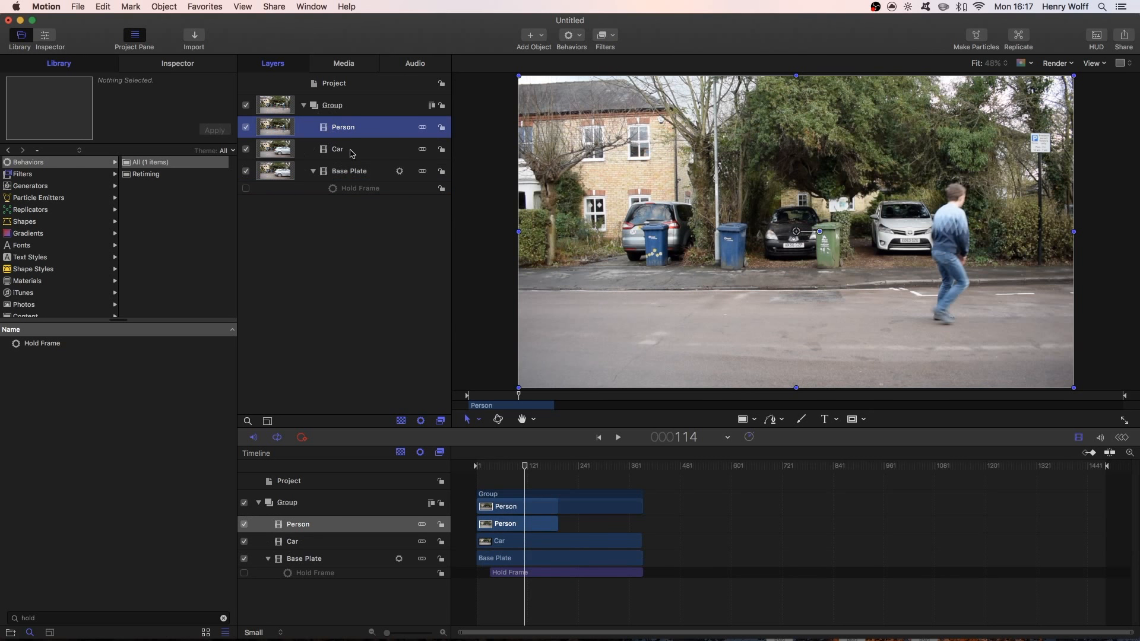
pyautogui.click(347, 167)
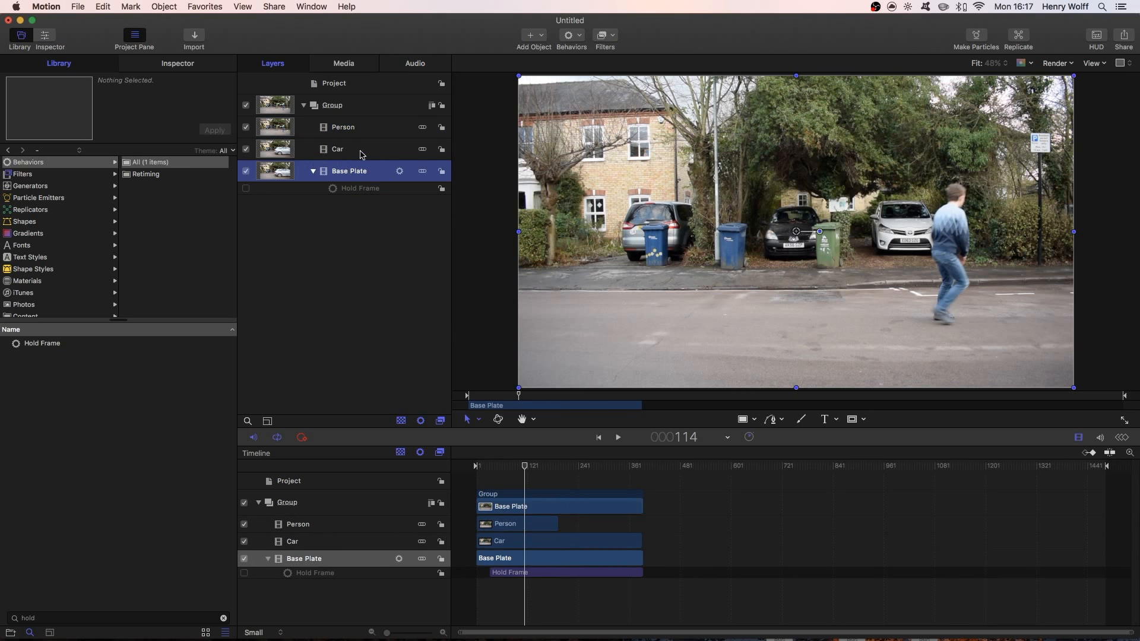
pyautogui.click(247, 189)
# At frame 88 of the Person layer, start a Bezier outline around the runner's raised hand at 400% zoom
pyautogui.click(385, 130)
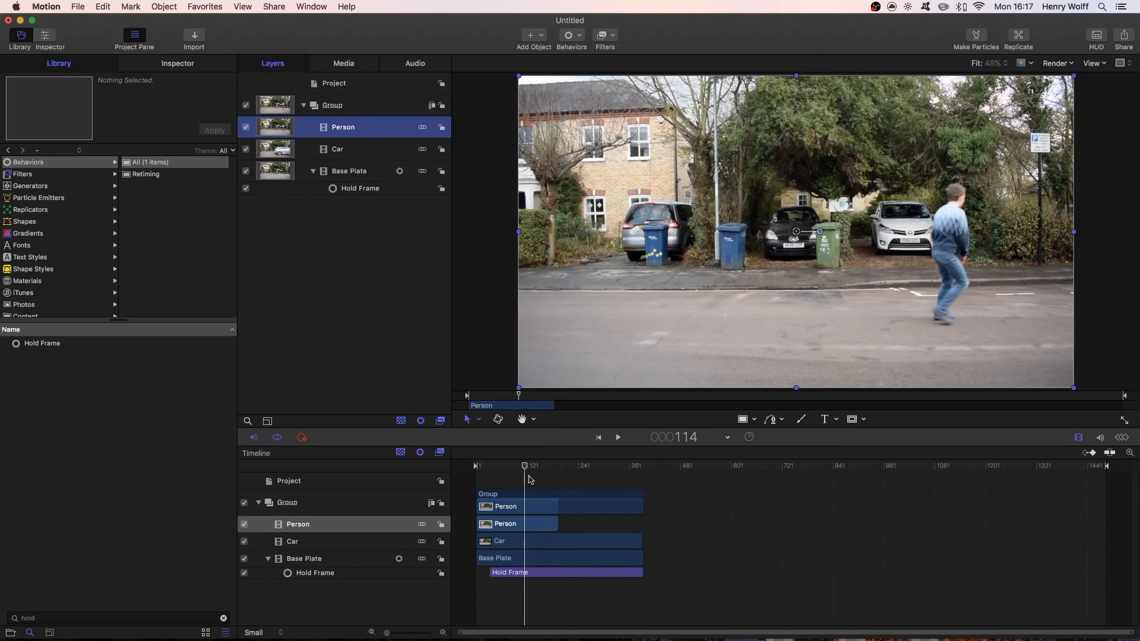
pyautogui.moveTo(525, 469); pyautogui.dragTo(514, 469)
pyautogui.click(782, 420)
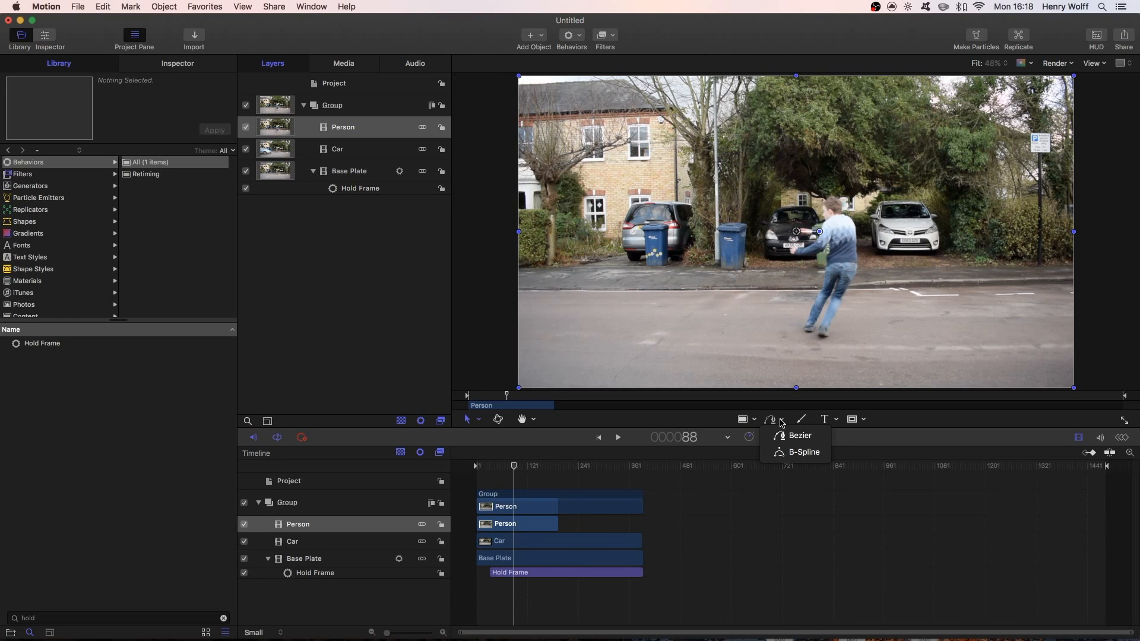
pyautogui.click(783, 437)
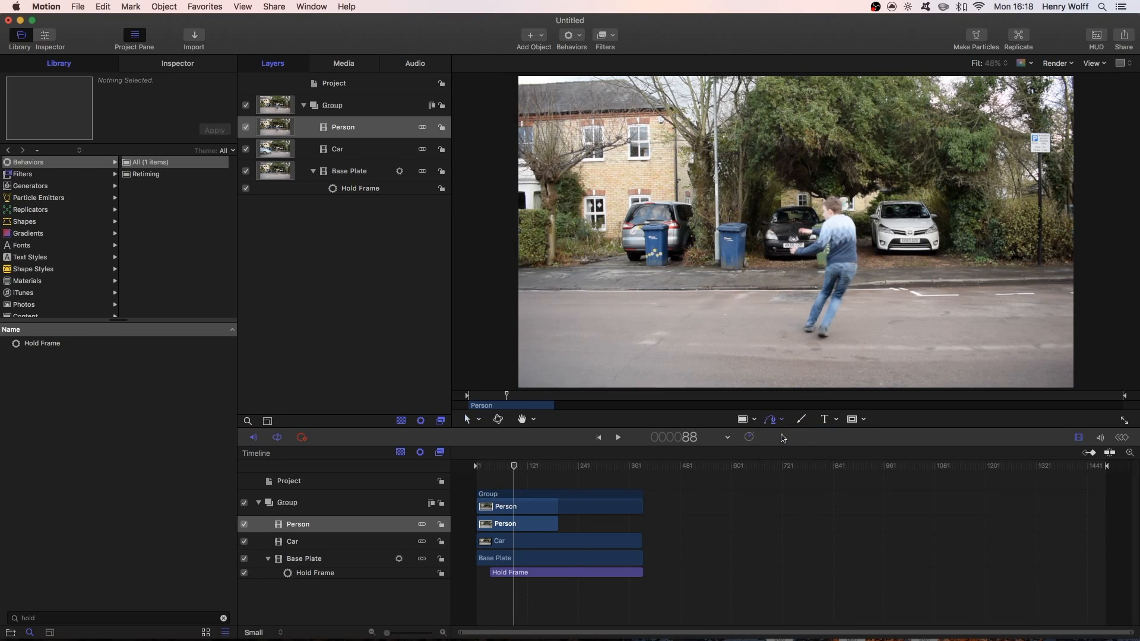
pyautogui.click(992, 63)
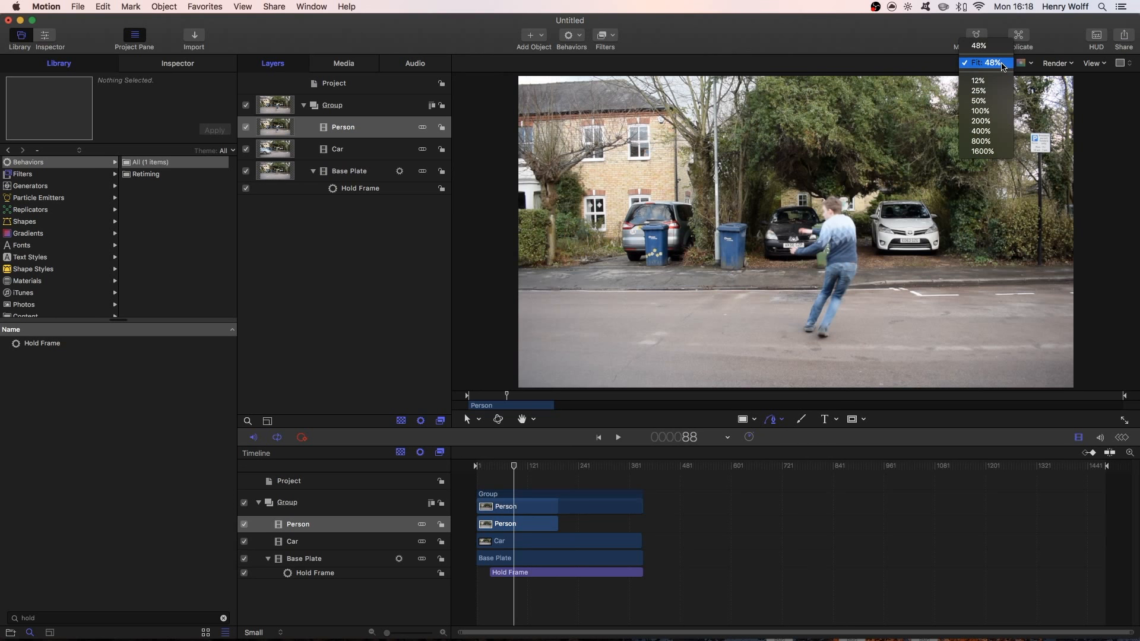
pyautogui.click(991, 142)
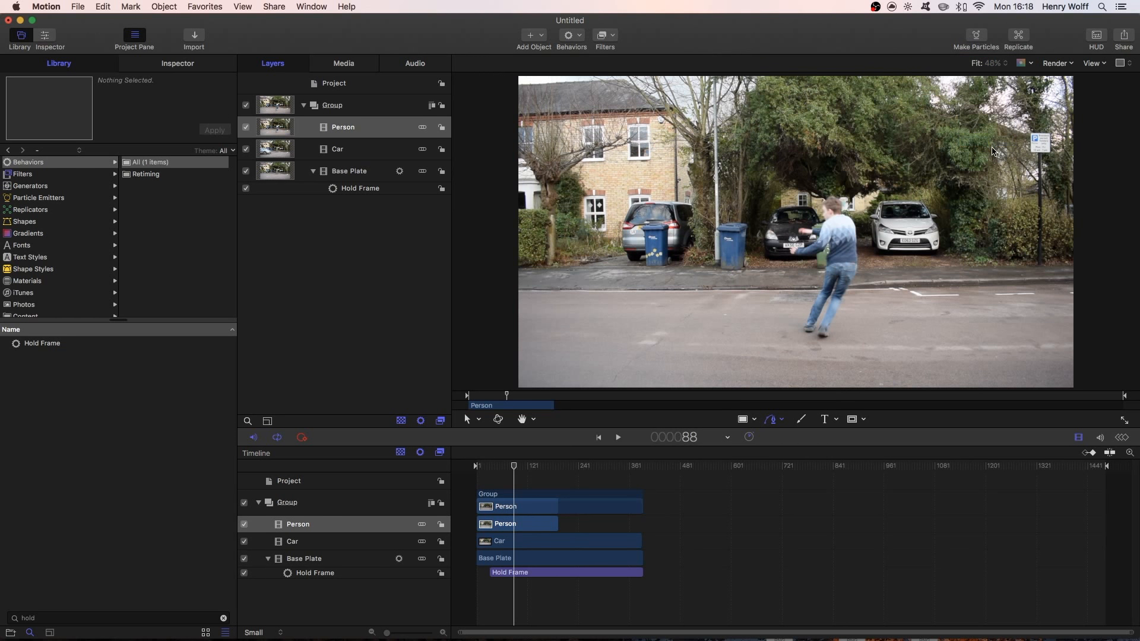
pyautogui.click(992, 63)
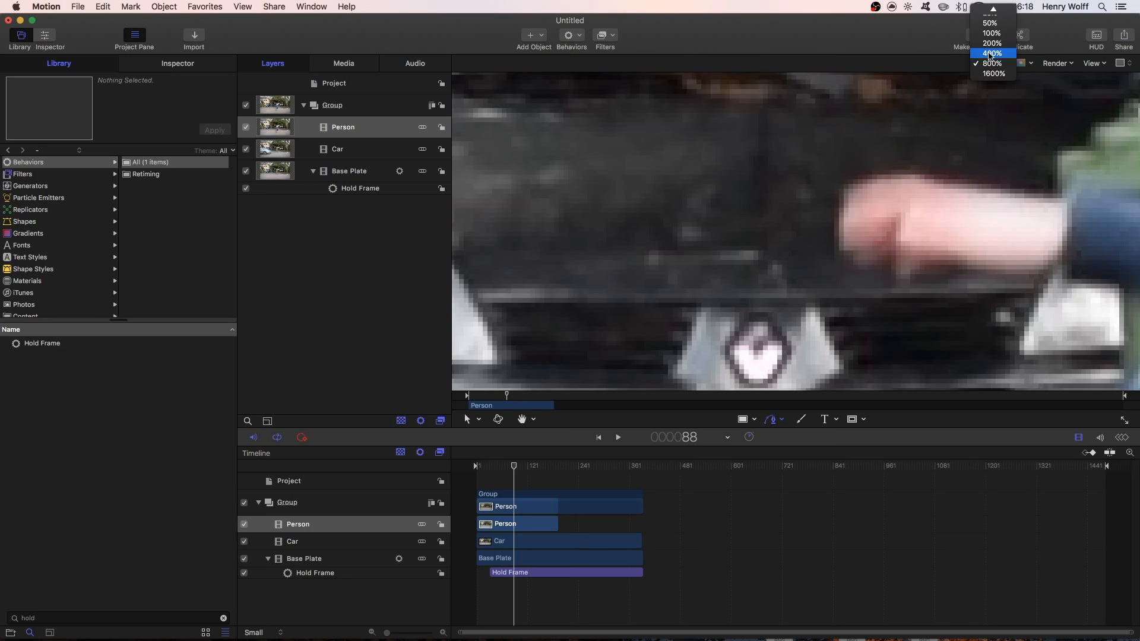
pyautogui.click(991, 72)
pyautogui.scroll(3, 874, 240)
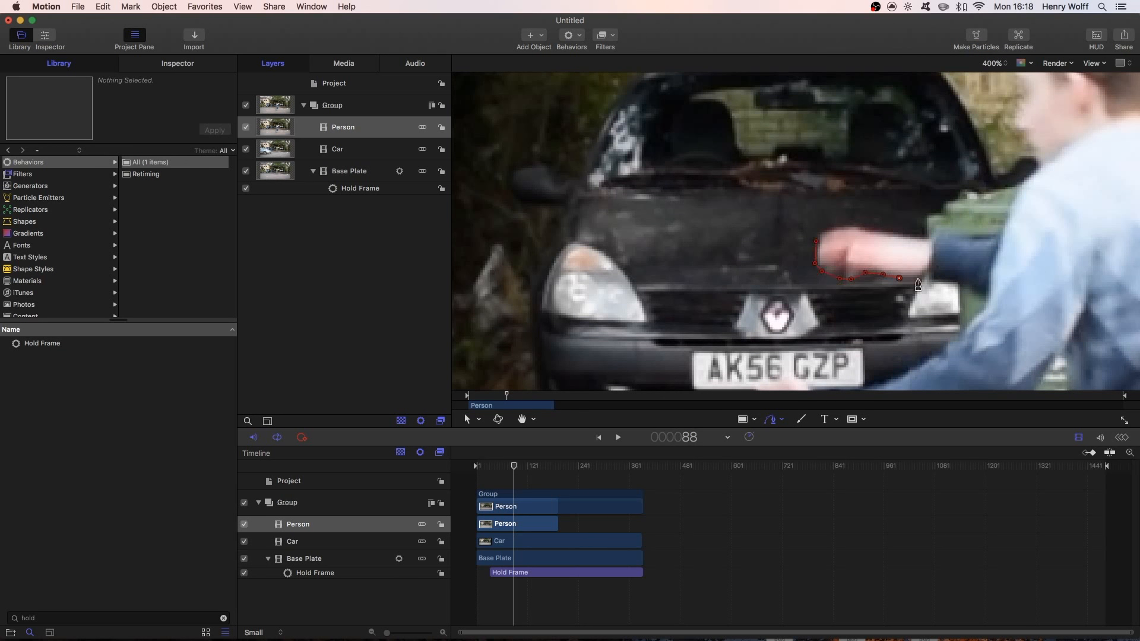
# Continue the Bezier outline along the upper edge of the lower forearm and around that hand
pyautogui.click(932, 363)
pyautogui.scroll(-5, 930, 362)
pyautogui.click(907, 306)
pyautogui.click(886, 319)
pyautogui.click(813, 329)
pyautogui.click(787, 314)
pyautogui.scroll(-5, 796, 380)
pyautogui.click(843, 319)
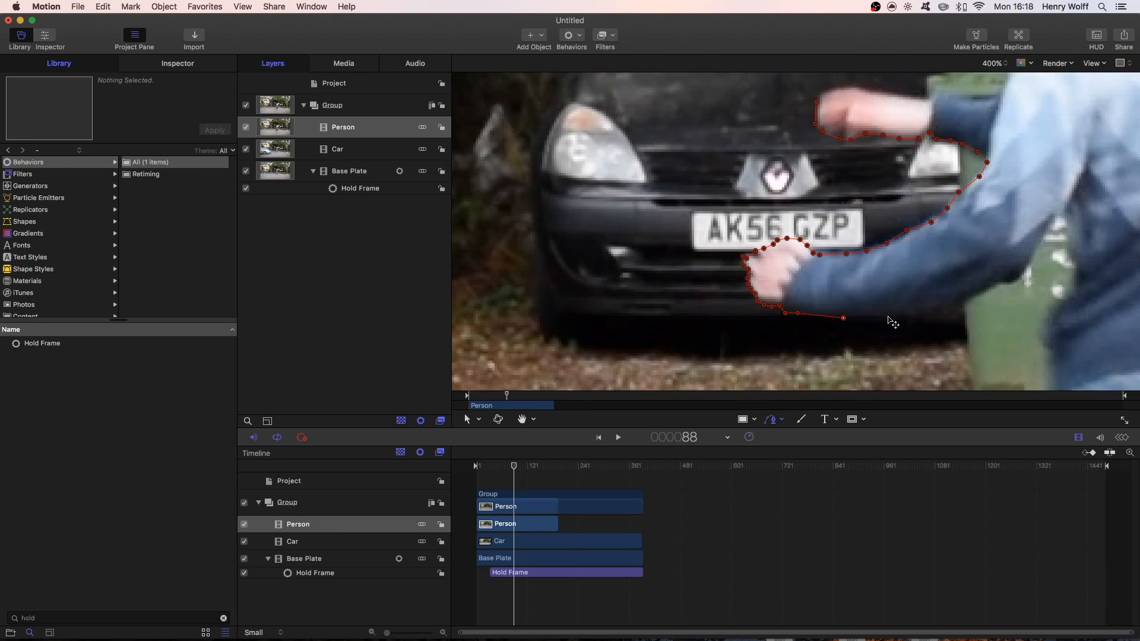
# Continue the Bezier outline under the lower arm, down the waist and front leg, and around the front shoe
pyautogui.click(1052, 309)
pyautogui.scroll(-5, 1049, 362)
pyautogui.scroll(-5, 1030, 362)
pyautogui.click(986, 358)
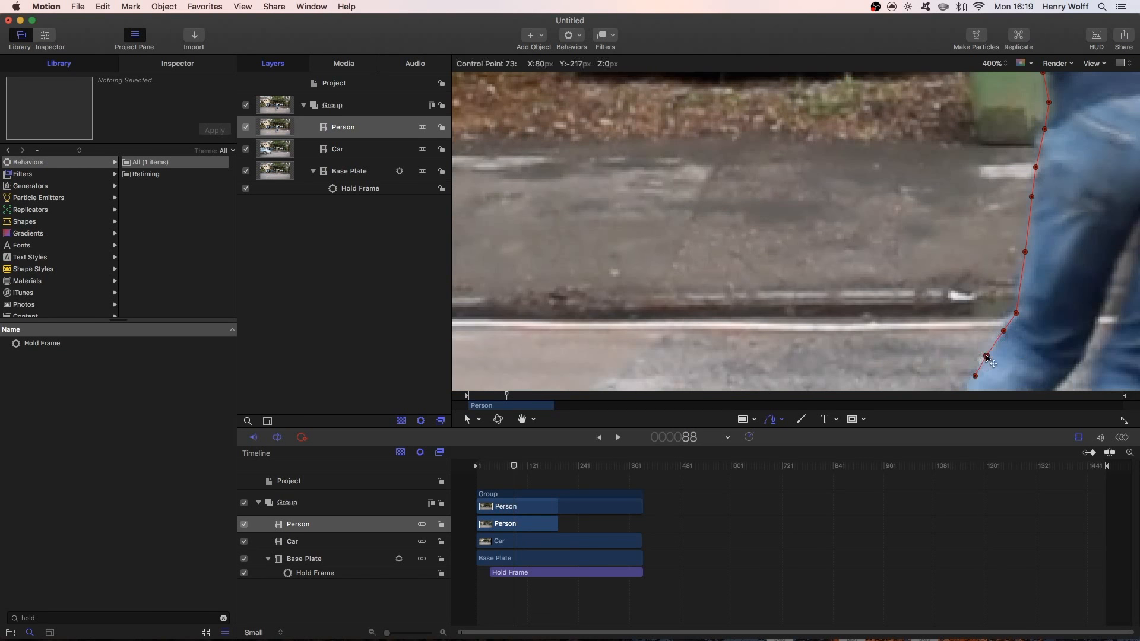
pyautogui.scroll(-5, 977, 374)
pyautogui.click(921, 311)
pyautogui.scroll(-5, 900, 377)
pyautogui.click(873, 332)
# Continue the Bezier outline up the inner edge of the front leg to where the legs meet
pyautogui.scroll(5, 961, 298)
pyautogui.click(938, 242)
pyautogui.click(970, 186)
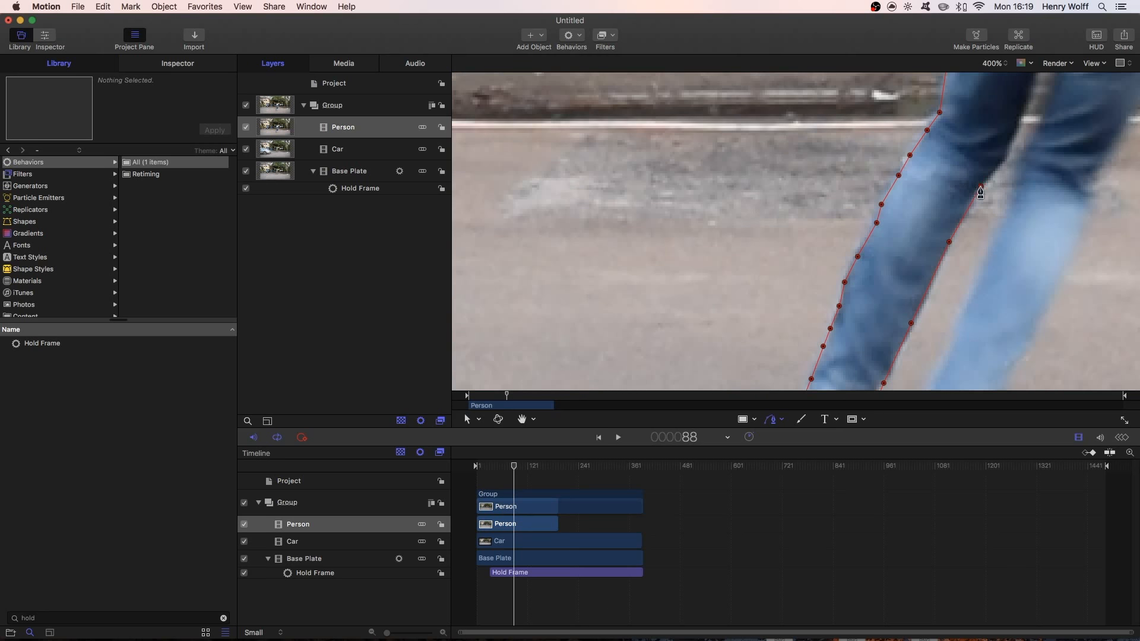
pyautogui.click(985, 172)
pyautogui.click(995, 158)
pyautogui.scroll(5, 998, 146)
pyautogui.click(945, 237)
pyautogui.click(962, 200)
# Continue the Bezier outline down the inner edge of the rear leg to the heel of the shoe
pyautogui.click(946, 305)
pyautogui.click(915, 373)
pyautogui.scroll(-5, 915, 371)
pyautogui.click(887, 320)
pyautogui.scroll(-5, 859, 374)
pyautogui.click(836, 261)
pyautogui.click(819, 298)
pyautogui.click(821, 324)
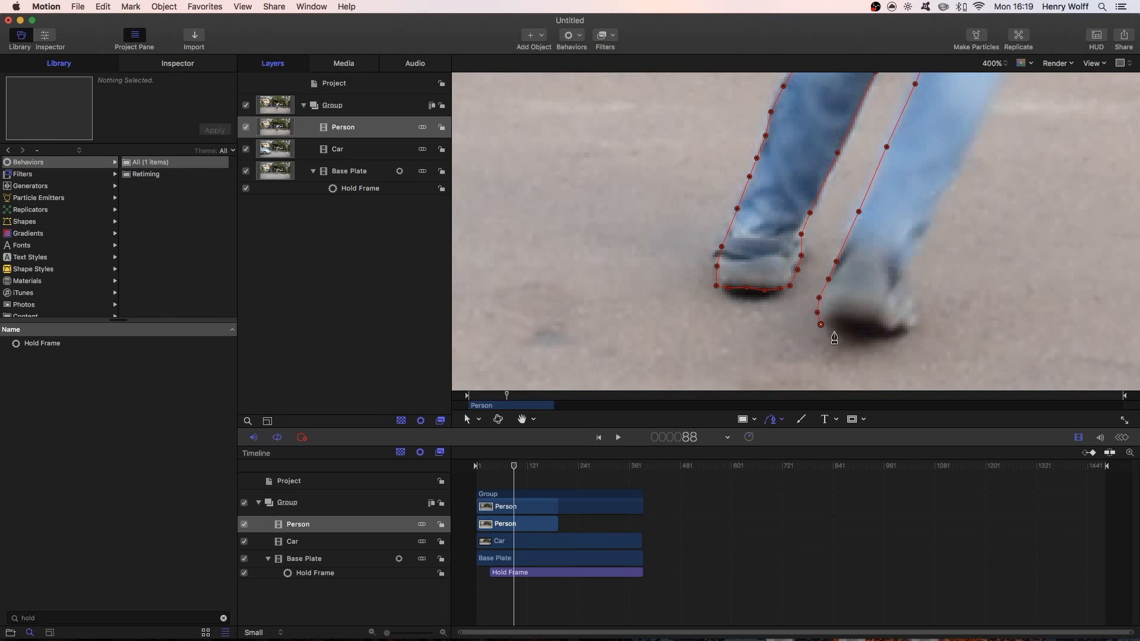
# Continue the Bezier outline around the rear shoe and up the outer edge of the leg to the hip
pyautogui.scroll(5, 917, 215)
pyautogui.click(850, 240)
pyautogui.scroll(5, 891, 208)
pyautogui.click(932, 183)
pyautogui.hscroll(3, 940, 242)
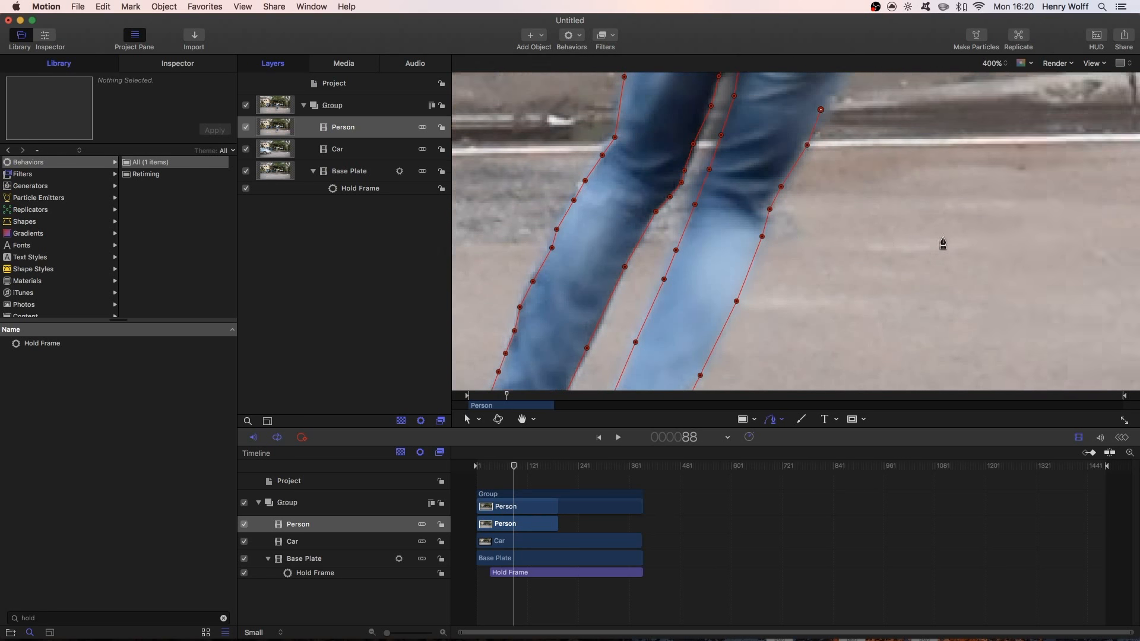
pyautogui.scroll(8, 942, 244)
pyautogui.click(901, 204)
pyautogui.click(895, 125)
# Continue the Bezier outline up the runner's back and over the shoulder to the neck
pyautogui.scroll(8, 894, 135)
pyautogui.click(886, 200)
pyautogui.scroll(5, 879, 168)
pyautogui.click(839, 183)
pyautogui.click(806, 169)
pyautogui.scroll(3, 790, 157)
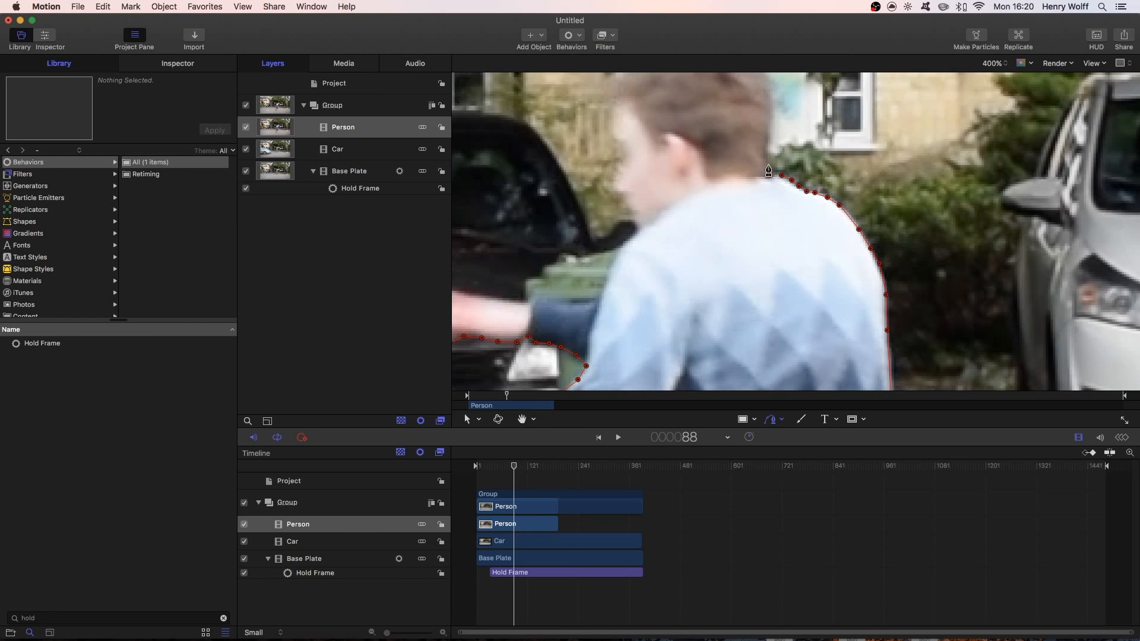
# Continue the Bezier outline around the back of the head, the hair and the face to the chest
pyautogui.click(769, 137)
pyautogui.scroll(4, 770, 95)
pyautogui.click(768, 127)
pyautogui.click(755, 111)
pyautogui.click(701, 80)
pyautogui.click(618, 127)
pyautogui.click(612, 184)
pyautogui.click(639, 283)
pyautogui.hscroll(-5, 601, 347)
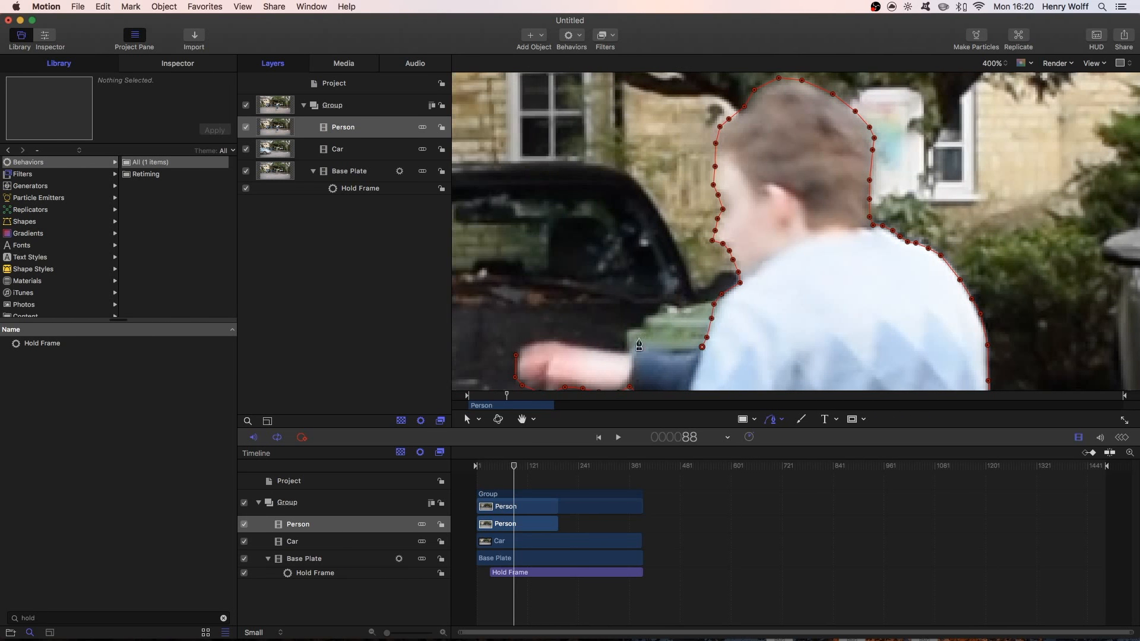
# Trace the upper edge of the raised arm and close the Bezier shape at its starting point on the hand
pyautogui.click(652, 350)
pyautogui.moveTo(653, 351); pyautogui.dragTo(693, 352)
pyautogui.click(671, 344)
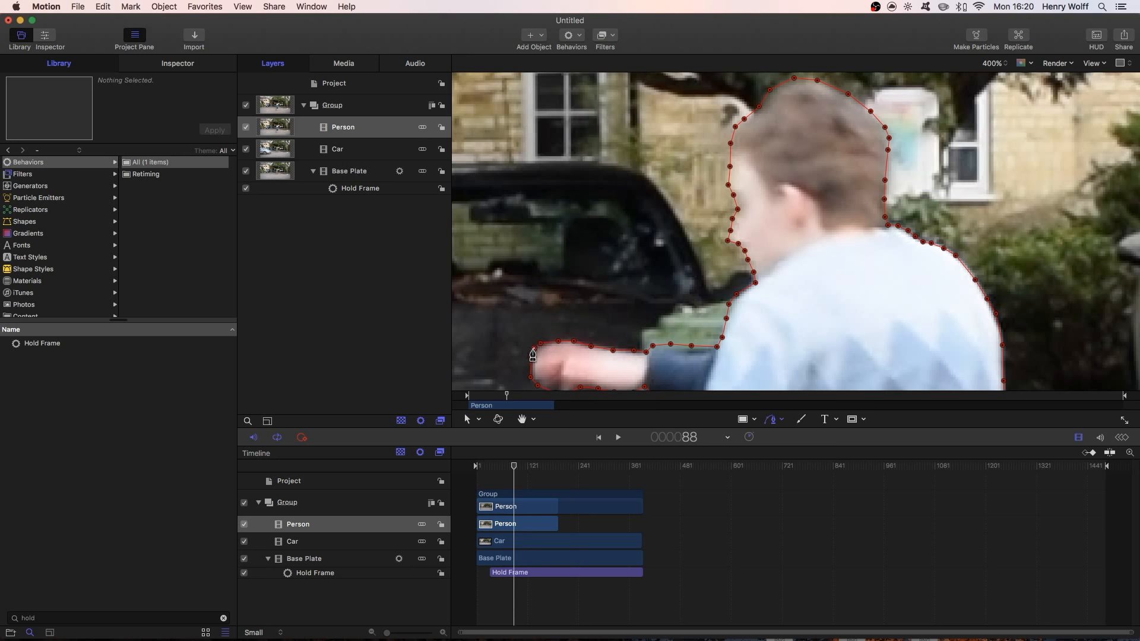
pyautogui.click(531, 357)
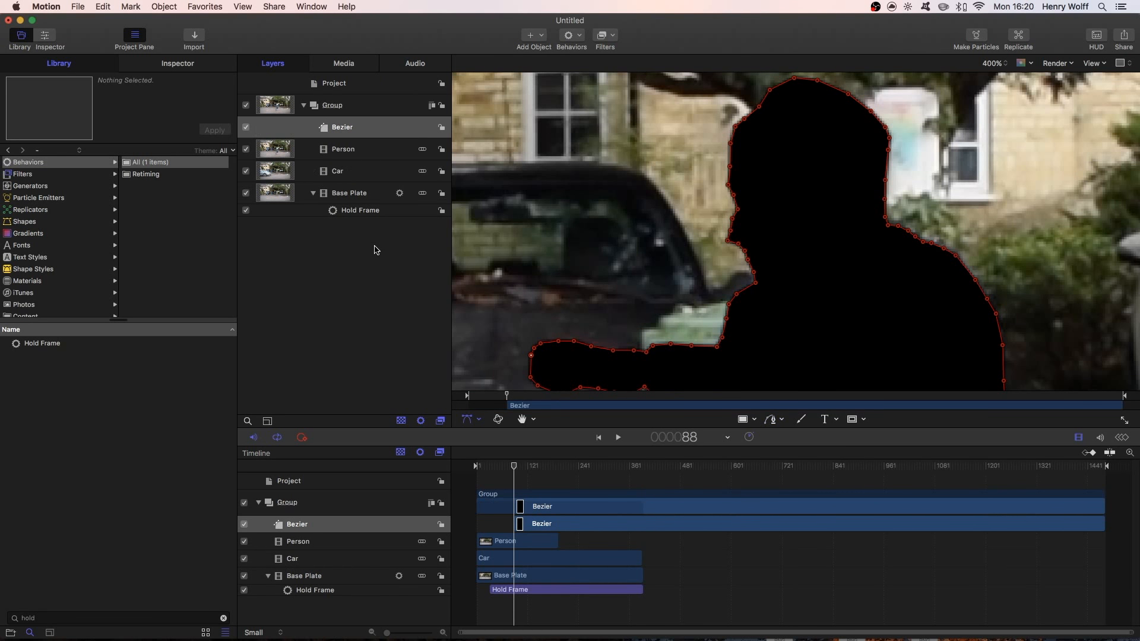
# Fit the whole frame in view and apply the finished Bezier silhouette as a mask on the Person layer
pyautogui.click(1003, 64)
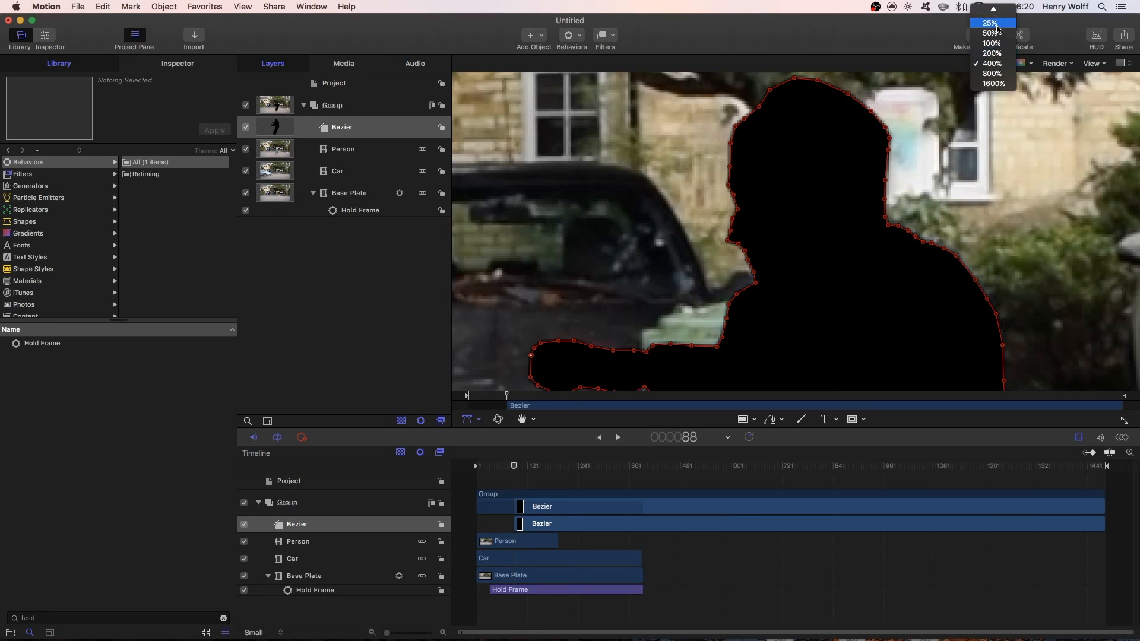
pyautogui.click(990, 12)
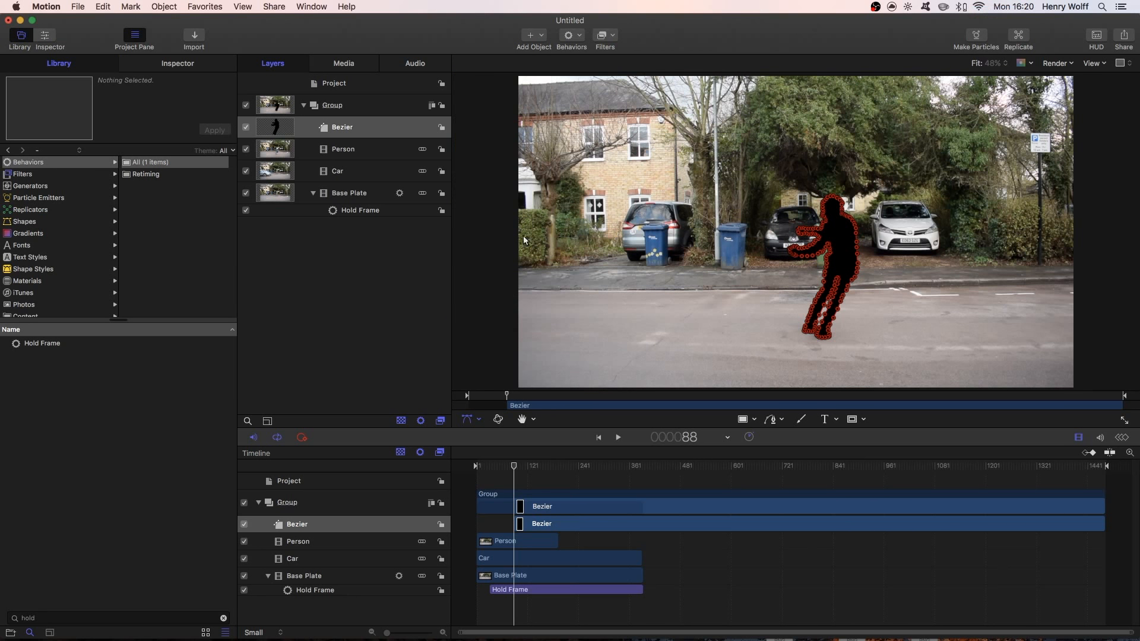
pyautogui.click(489, 252)
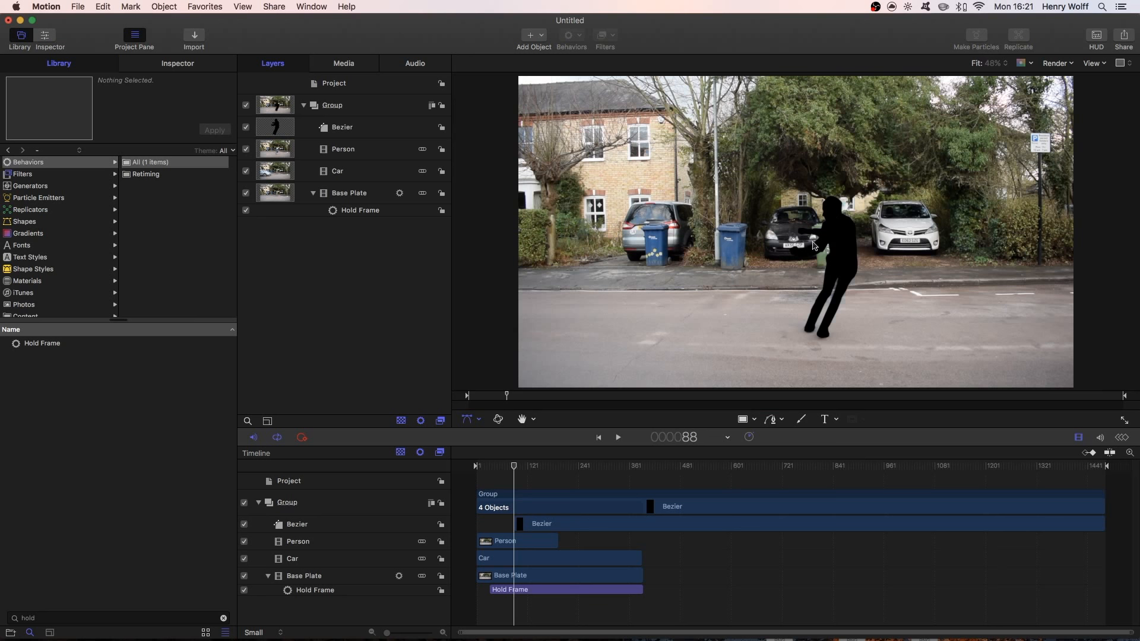
pyautogui.moveTo(371, 143); pyautogui.dragTo(362, 150)
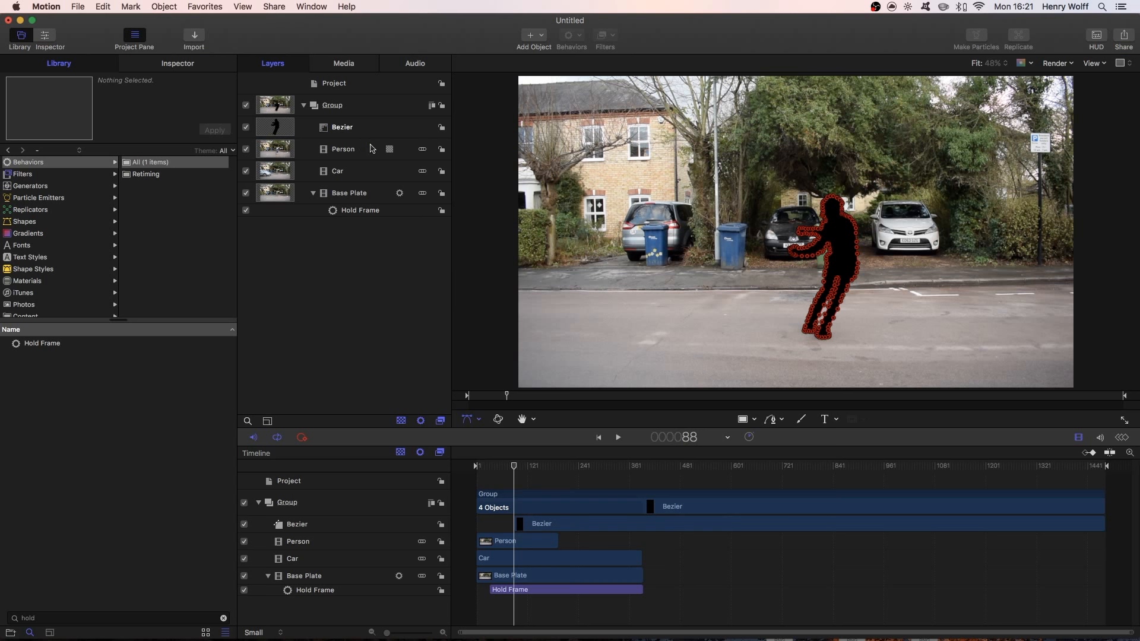
pyautogui.click(397, 321)
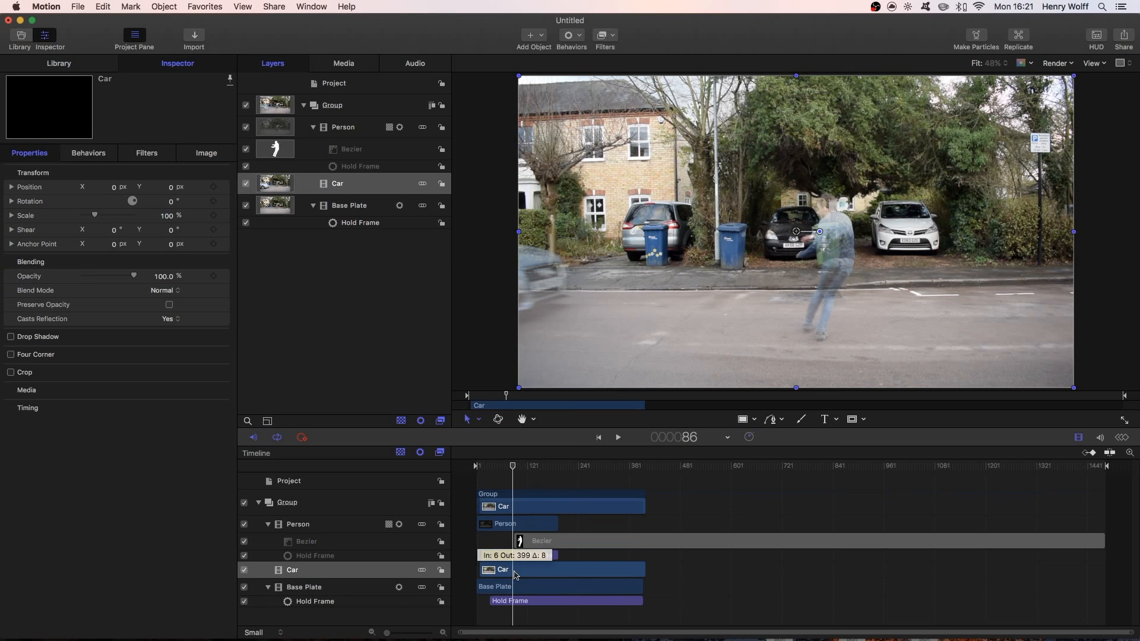
# Shift the Car clip earlier in time so the car's front reaches the person at frame 88, checking the neighbouring frames
pyautogui.moveTo(515, 575); pyautogui.dragTo(509, 575)
pyautogui.press('Right')
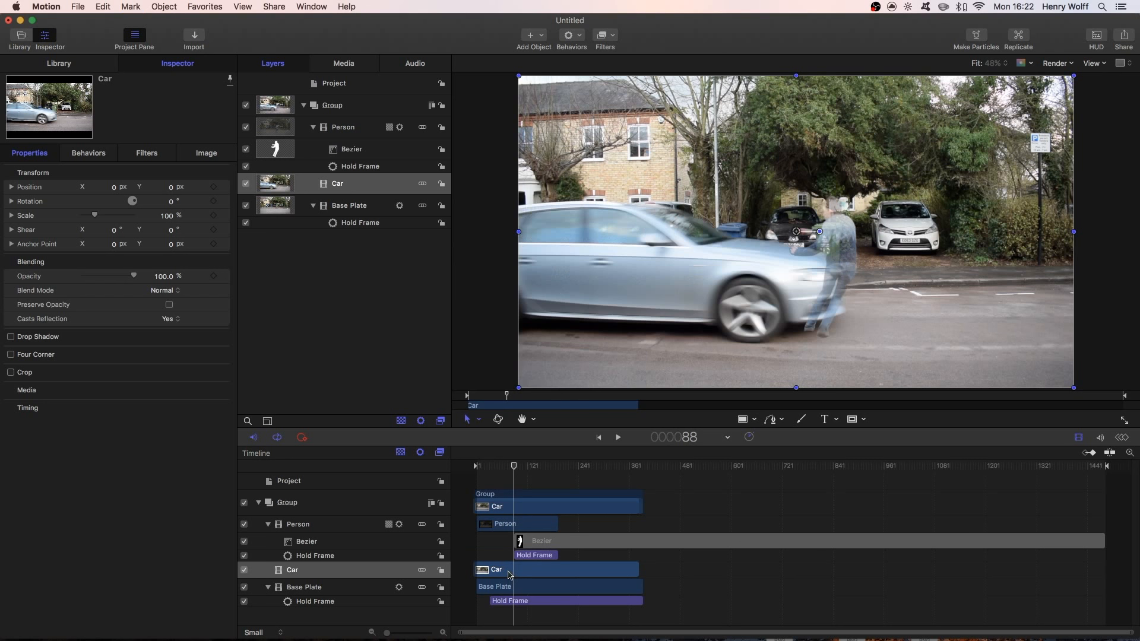
pyautogui.press('Left')
pyautogui.press('Right')
pyautogui.press('Left')
pyautogui.press('Right')
pyautogui.press('Left')
pyautogui.press('Left')
pyautogui.press('Left')
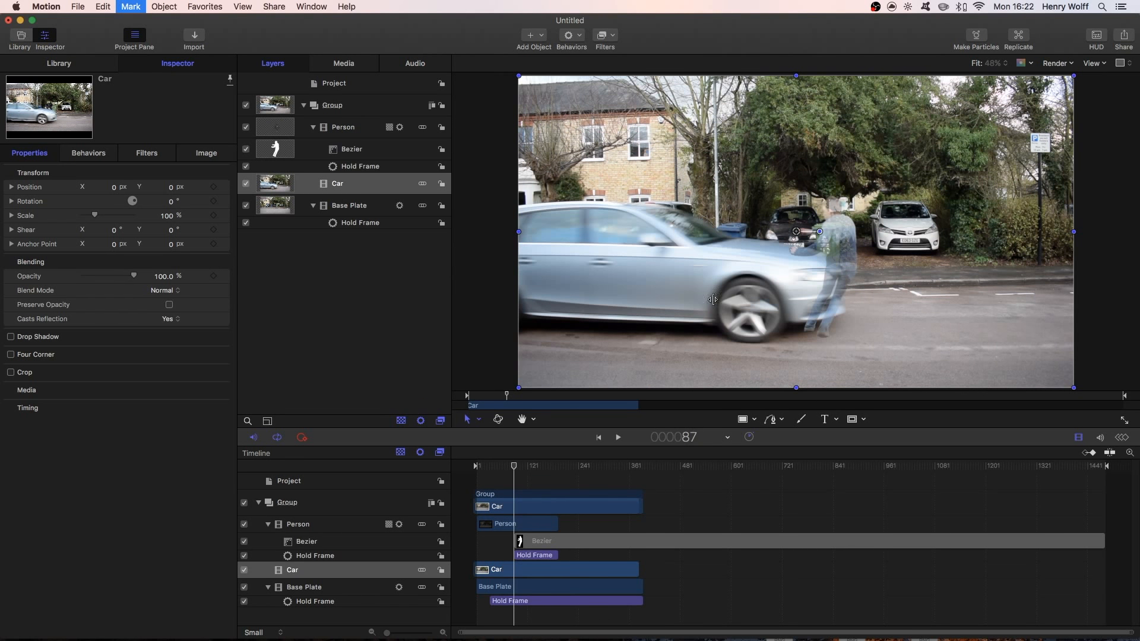
# Raise the Person layer's opacity to 100%
pyautogui.click(353, 135)
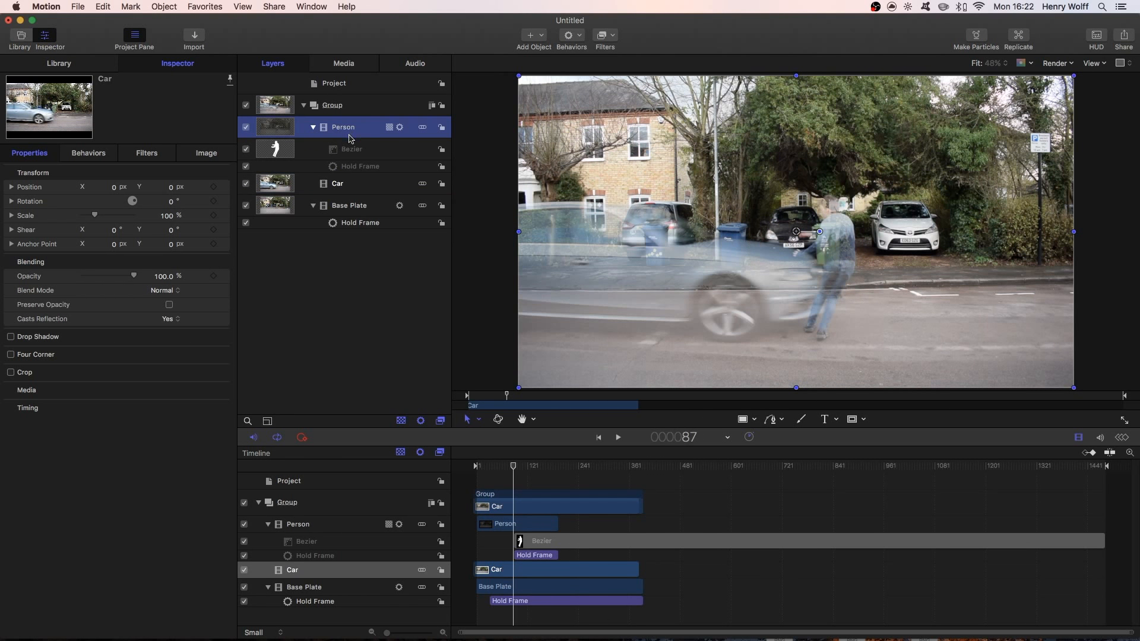
pyautogui.moveTo(123, 278); pyautogui.dragTo(137, 278)
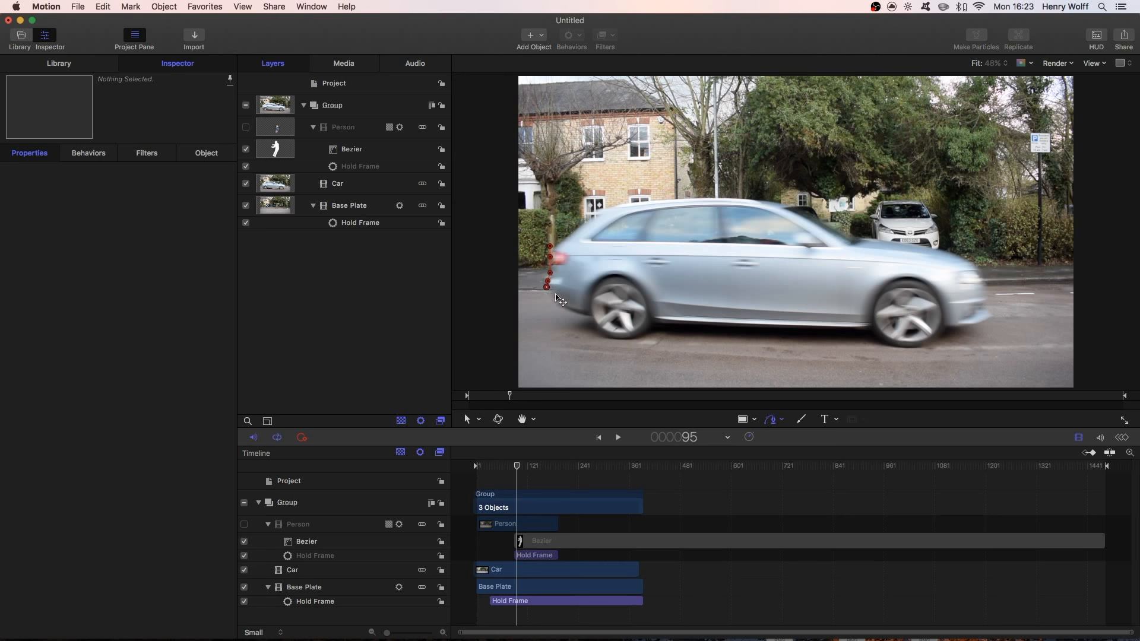
# Undo the unfinished Bezier outline at the car's rear and the hiding of the Person layer
pyautogui.press('super+z')
pyautogui.press('super+z')
pyautogui.press('super+z')
pyautogui.press('super+z')
pyautogui.press('super+z')
pyautogui.press('super+z')
pyautogui.press('super+z')
pyautogui.press('super+z')
# Trace a loose Bezier outline down behind the car's rear and along the road beneath it to the front wheel
pyautogui.click(540, 281)
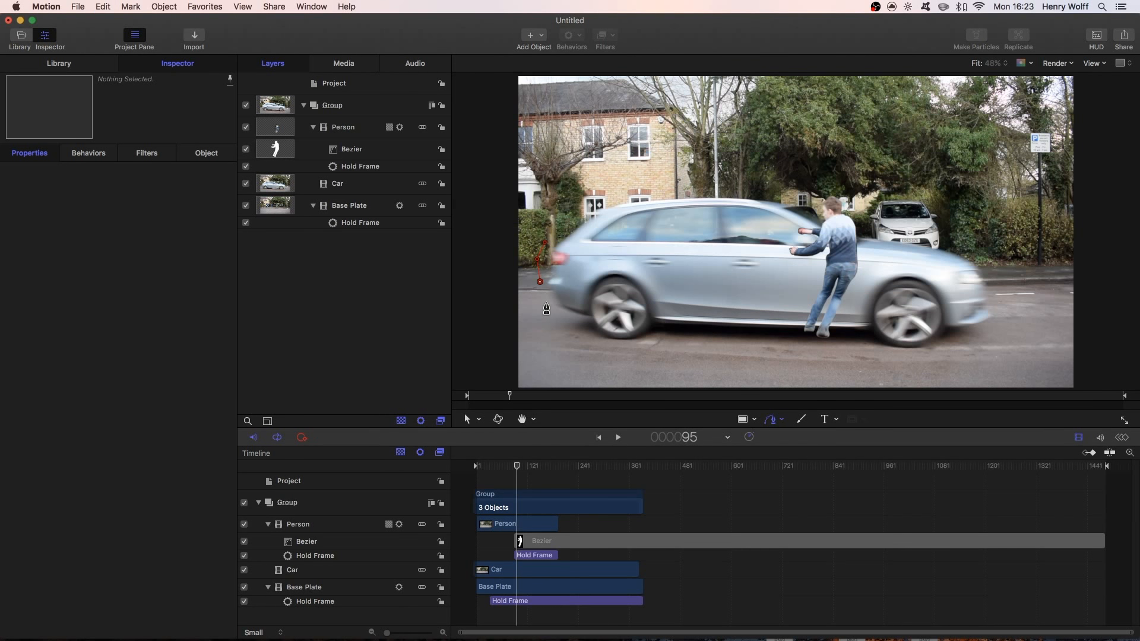
pyautogui.click(547, 302)
pyautogui.click(555, 320)
pyautogui.moveTo(564, 337); pyautogui.dragTo(565, 342)
pyautogui.click(581, 363)
pyautogui.click(634, 368)
pyautogui.click(696, 372)
pyautogui.click(802, 361)
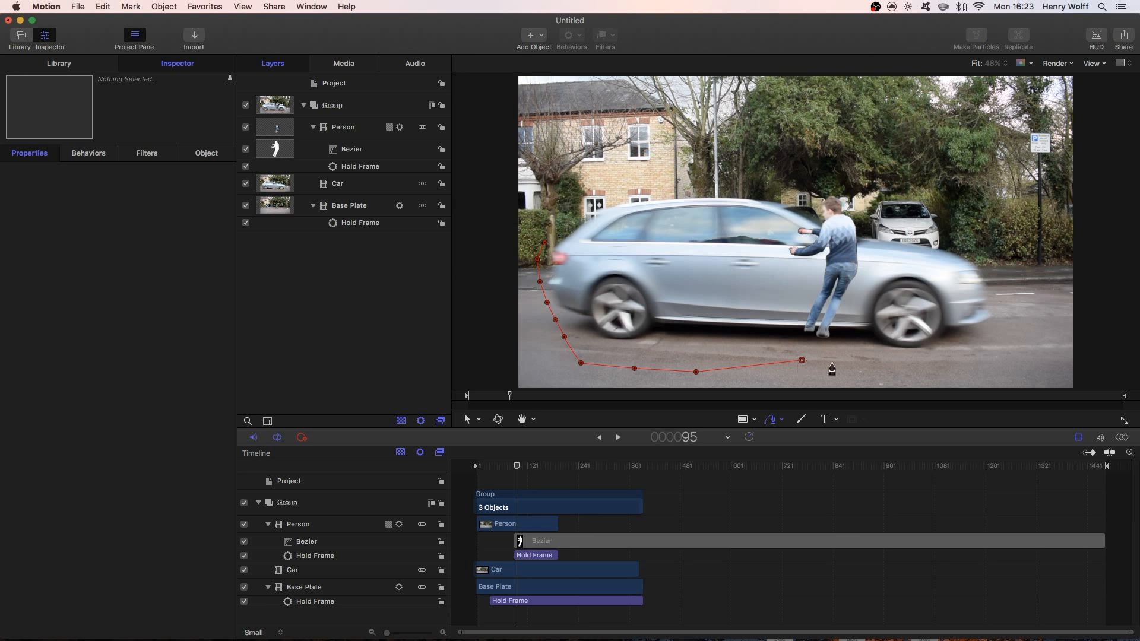
pyautogui.click(934, 356)
pyautogui.click(973, 348)
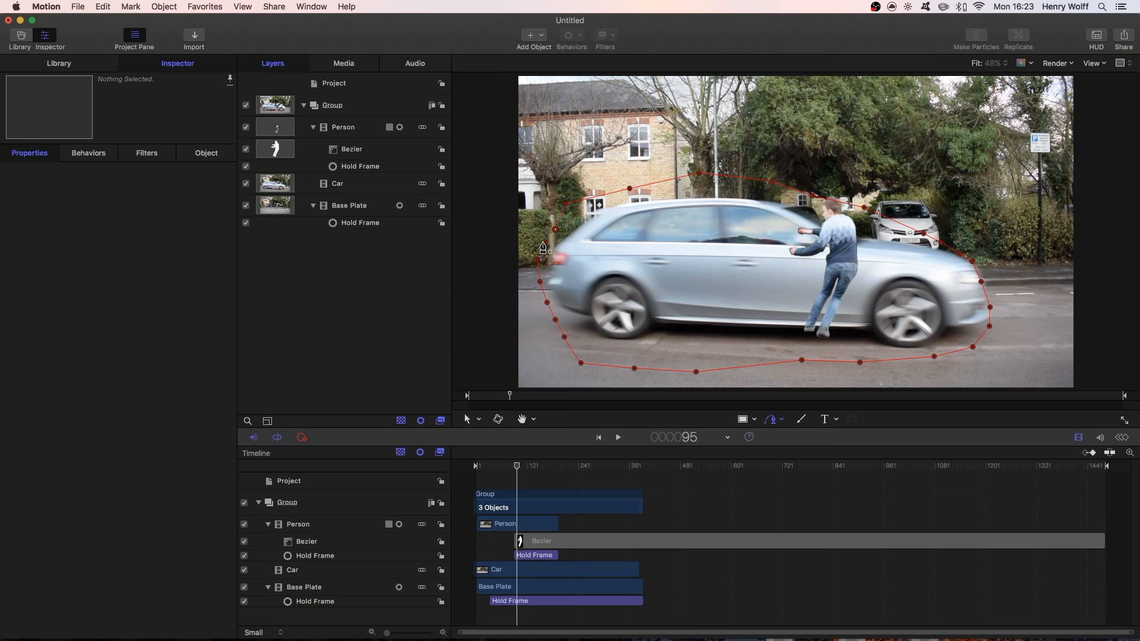
# Close the Bezier outline as a mask on the Car layer and feather the mask by 100
pyautogui.click(543, 247)
pyautogui.moveTo(343, 128); pyautogui.dragTo(356, 209)
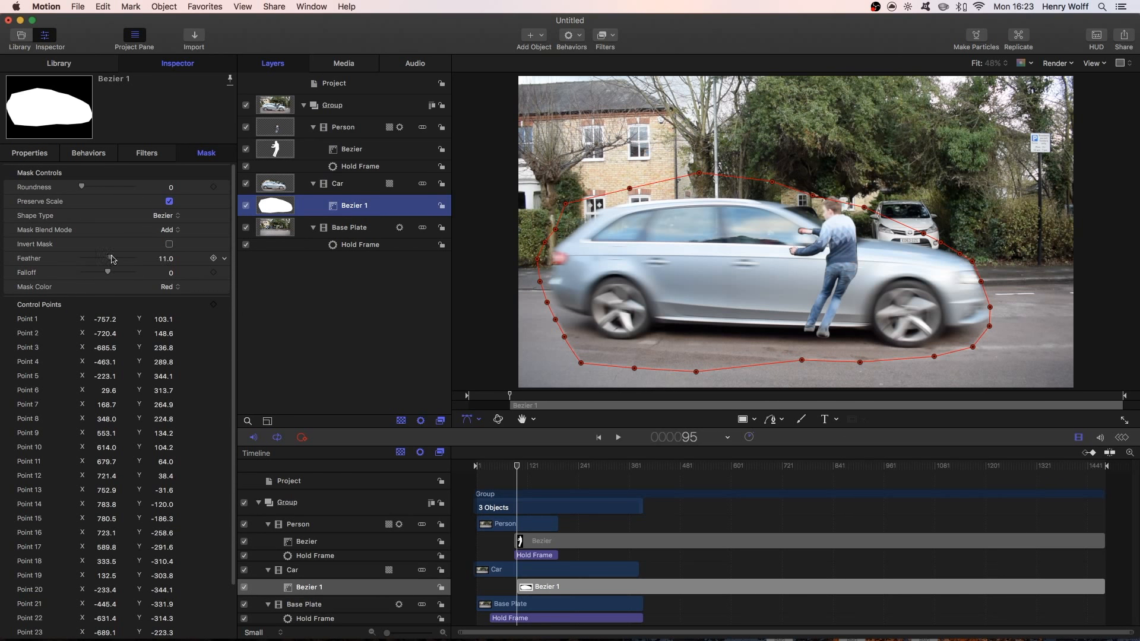
pyautogui.moveTo(125, 256); pyautogui.dragTo(127, 257)
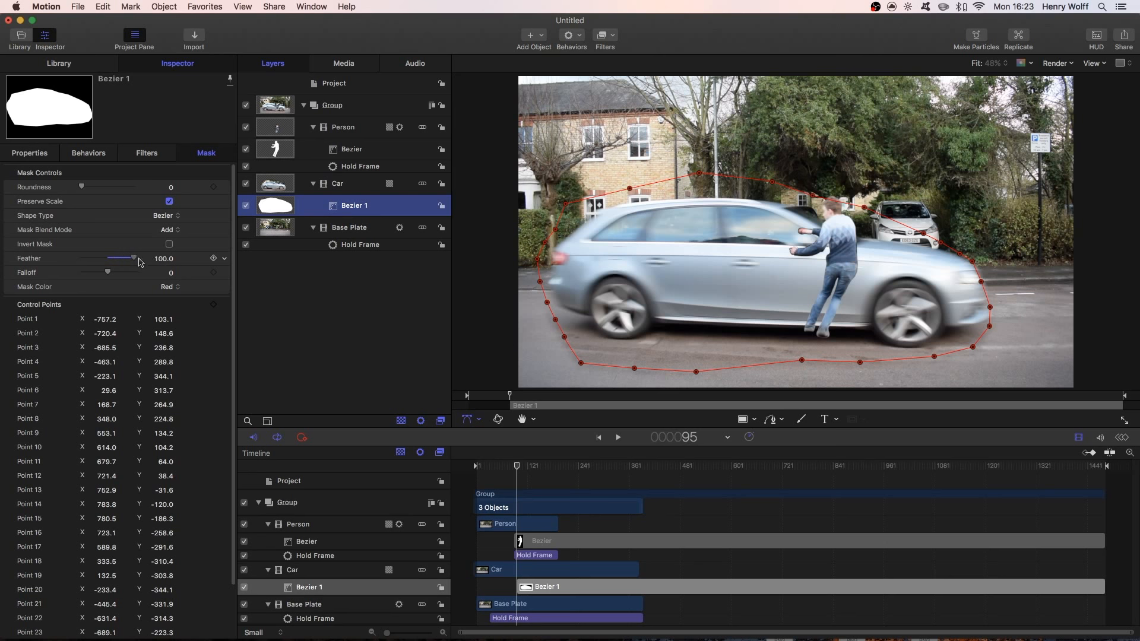
pyautogui.click(359, 362)
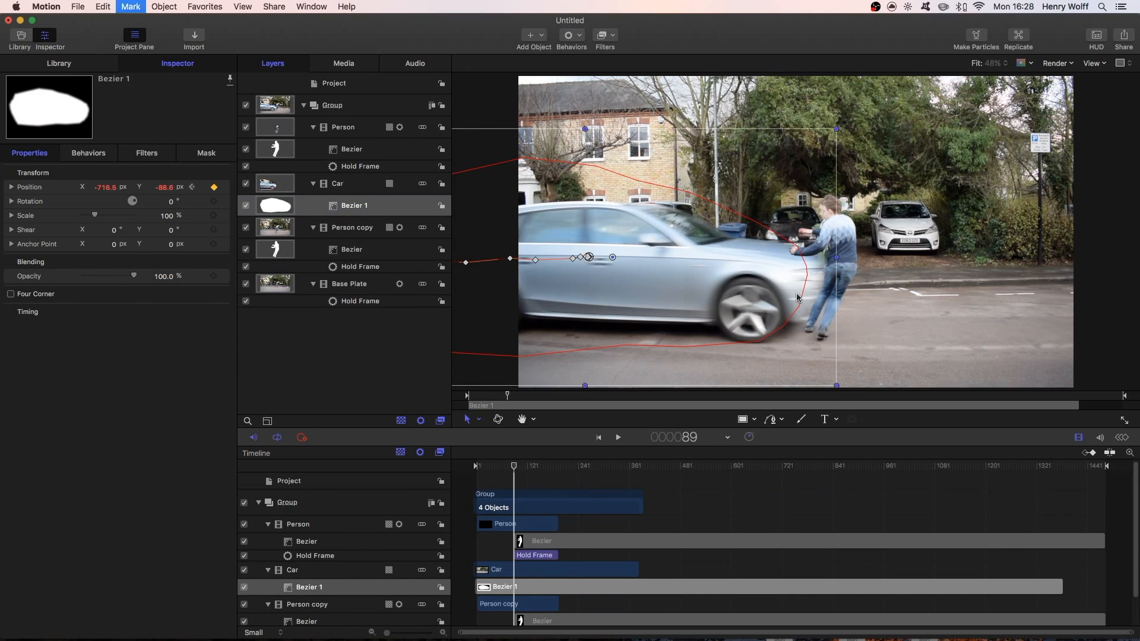
# Move the car's Bezier mask right to follow the car and add a keyframe for its control points
pyautogui.moveTo(892, 311); pyautogui.dragTo(920, 311)
pyautogui.click(206, 154)
pyautogui.press('Left')
pyautogui.click(214, 304)
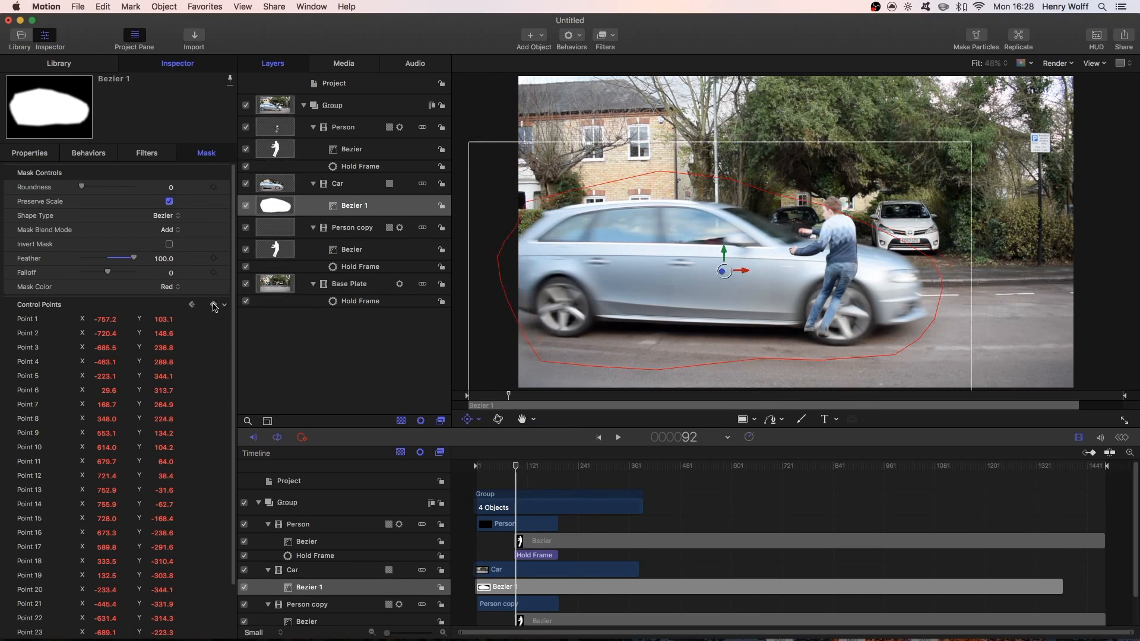
# Pull the mask's lower rear points outward behind the car on the following frame
pyautogui.press('Right')
pyautogui.moveTo(556, 361); pyautogui.dragTo(509, 383)
pyautogui.moveTo(542, 340); pyautogui.dragTo(472, 353)
pyautogui.moveTo(531, 318); pyautogui.dragTo(458, 254)
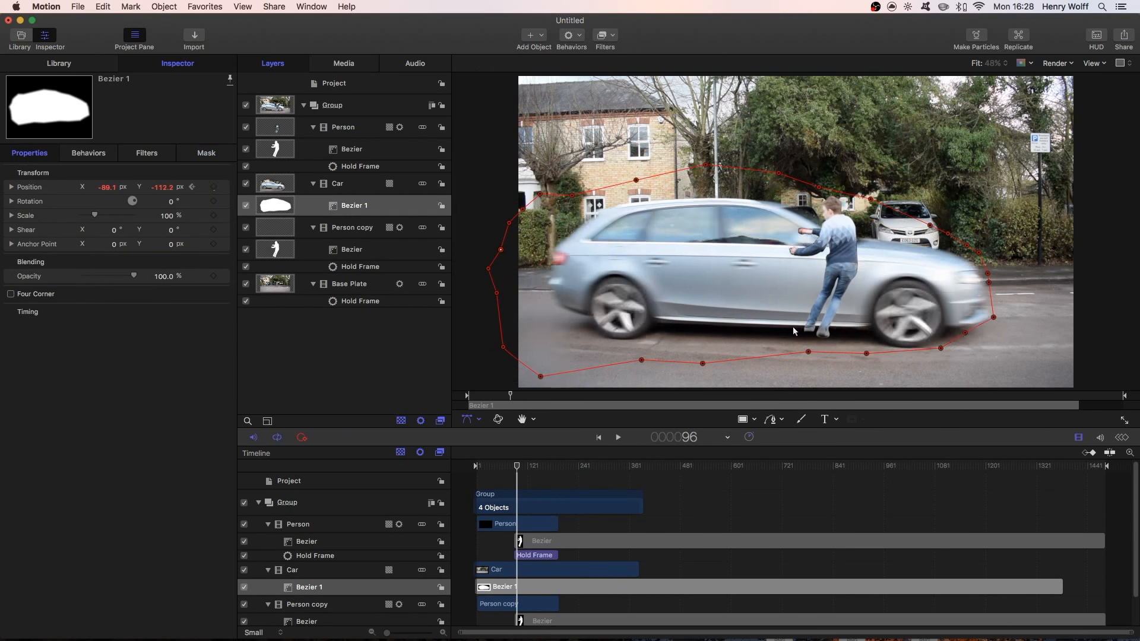
# Move the car mask along with the car, keyframing its position at X 346.8 px, Y -102.1 px on frame 101
pyautogui.press('Right')
pyautogui.press('Right')
pyautogui.press('Right')
pyautogui.moveTo(795, 332); pyautogui.dragTo(921, 334)
pyautogui.press('Right')
pyautogui.press('Right')
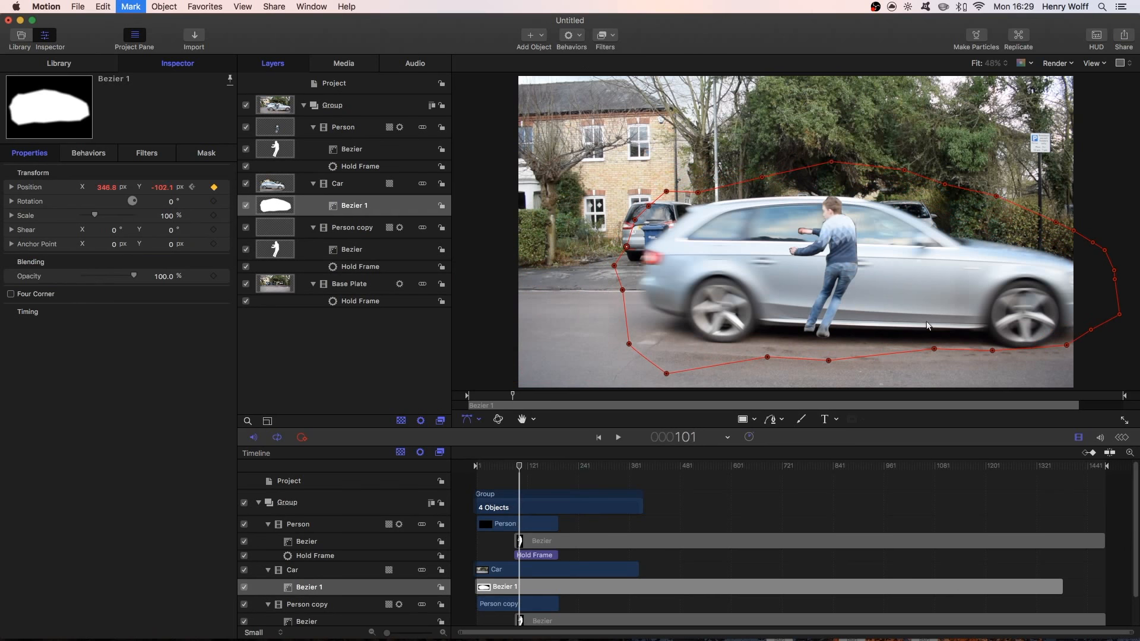
# Pull the mask's rear points away from the car's back wheel and bumper, and review the masked car over the following frames
pyautogui.press('Right')
pyautogui.moveTo(662, 349); pyautogui.dragTo(626, 351)
pyautogui.moveTo(656, 295); pyautogui.dragTo(628, 288)
pyautogui.press('Right')
pyautogui.press('Right')
pyautogui.press('Right')
pyautogui.press('Right')
pyautogui.press('Right')
pyautogui.press('space')
pyautogui.press('space')
# Add Position, Rotation and Scale keyframes to the Person layer
pyautogui.click(352, 149)
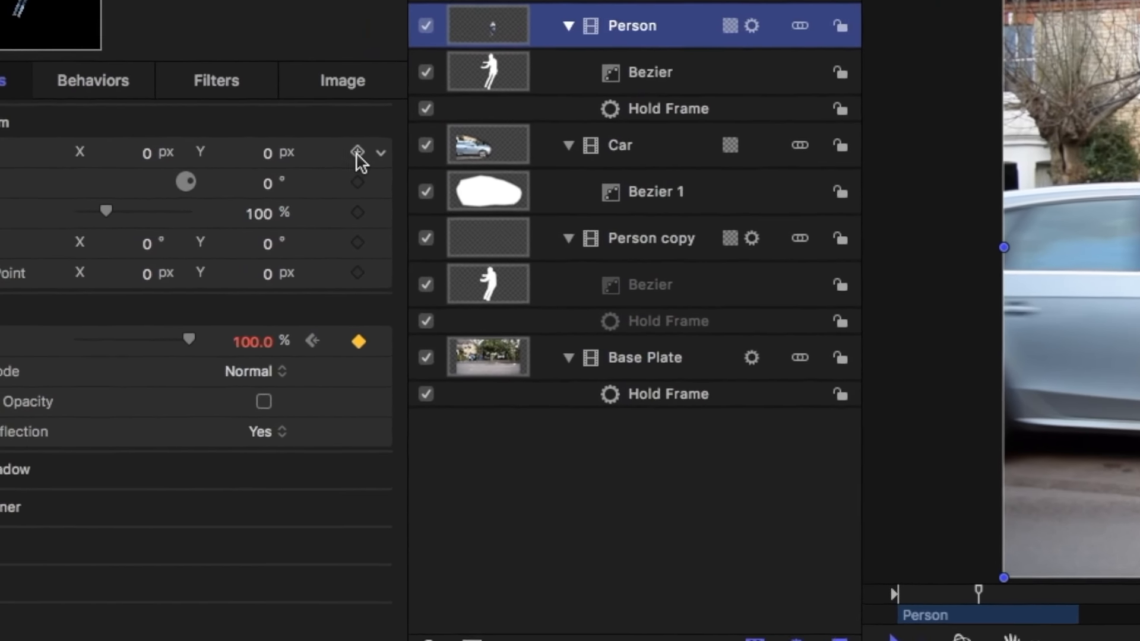
pyautogui.click(211, 170)
pyautogui.click(433, 186)
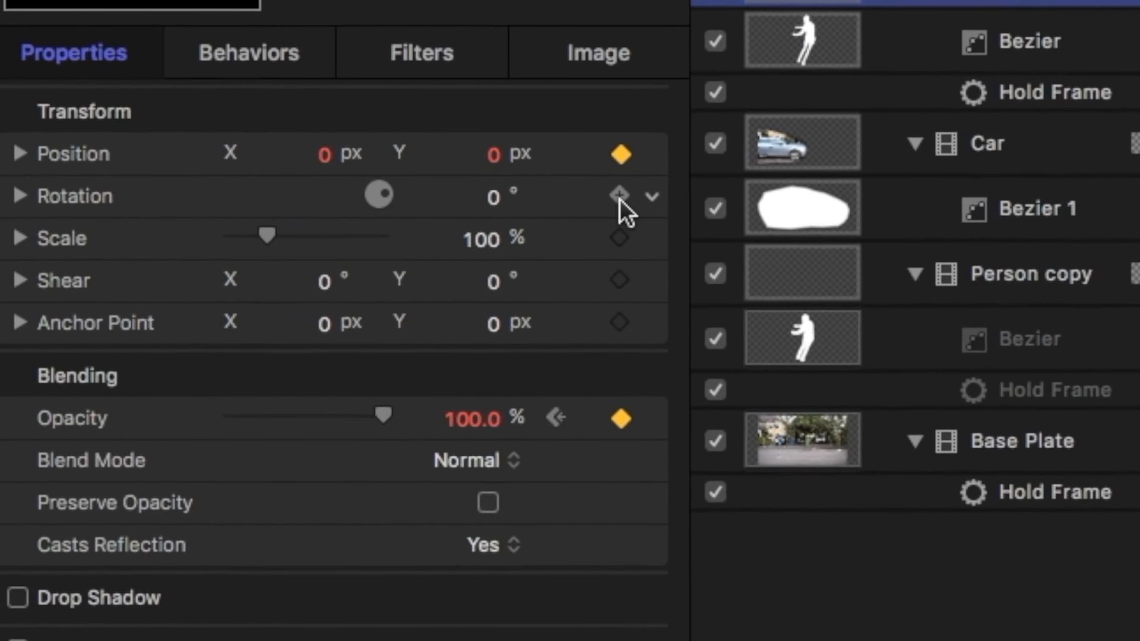
pyautogui.click(434, 220)
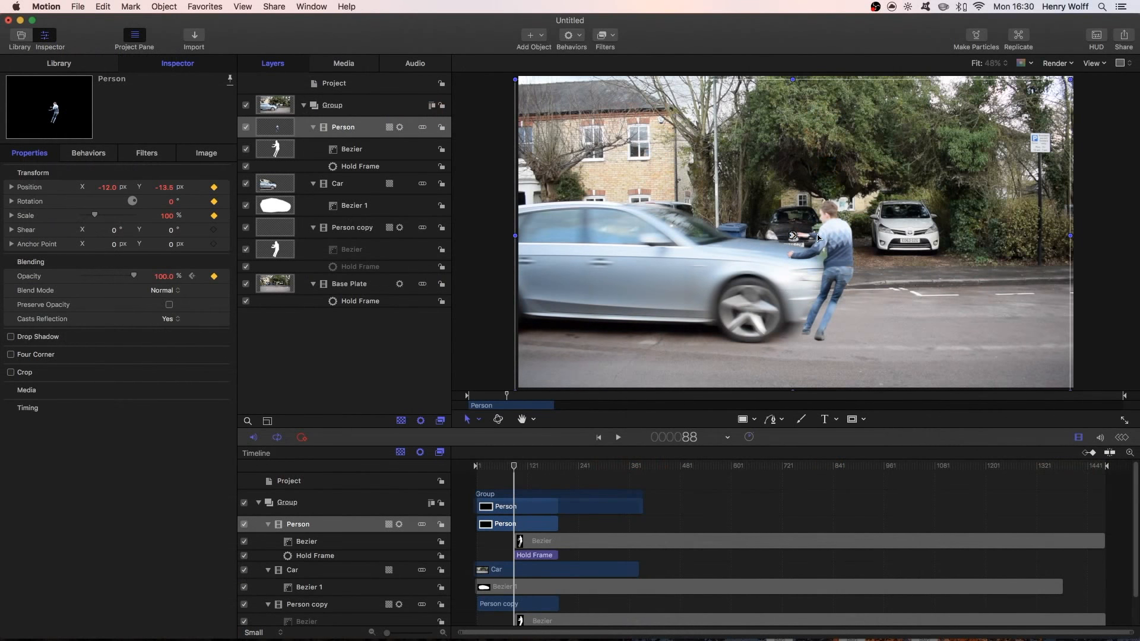
# Rotate the Person layer to 6° at frame 88 and move it along with the car's front over the following frames
pyautogui.moveTo(817, 235); pyautogui.dragTo(817, 232)
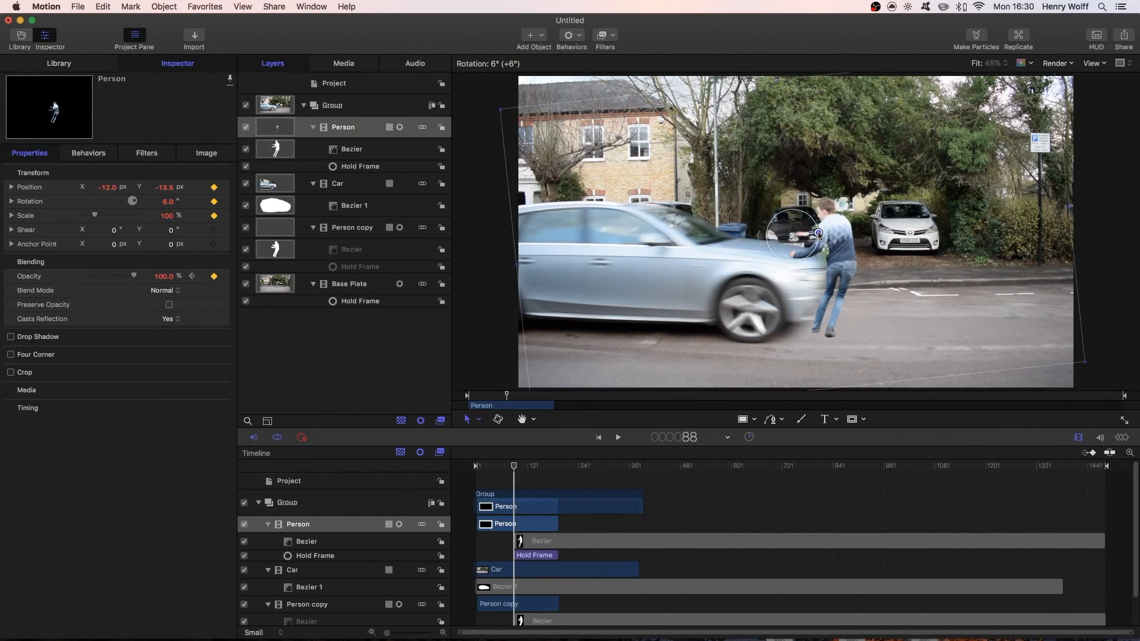
pyautogui.moveTo(860, 270); pyautogui.dragTo(897, 292)
pyautogui.press('Left')
pyautogui.press('Right')
pyautogui.press('Right')
pyautogui.press('Right')
pyautogui.press('Right')
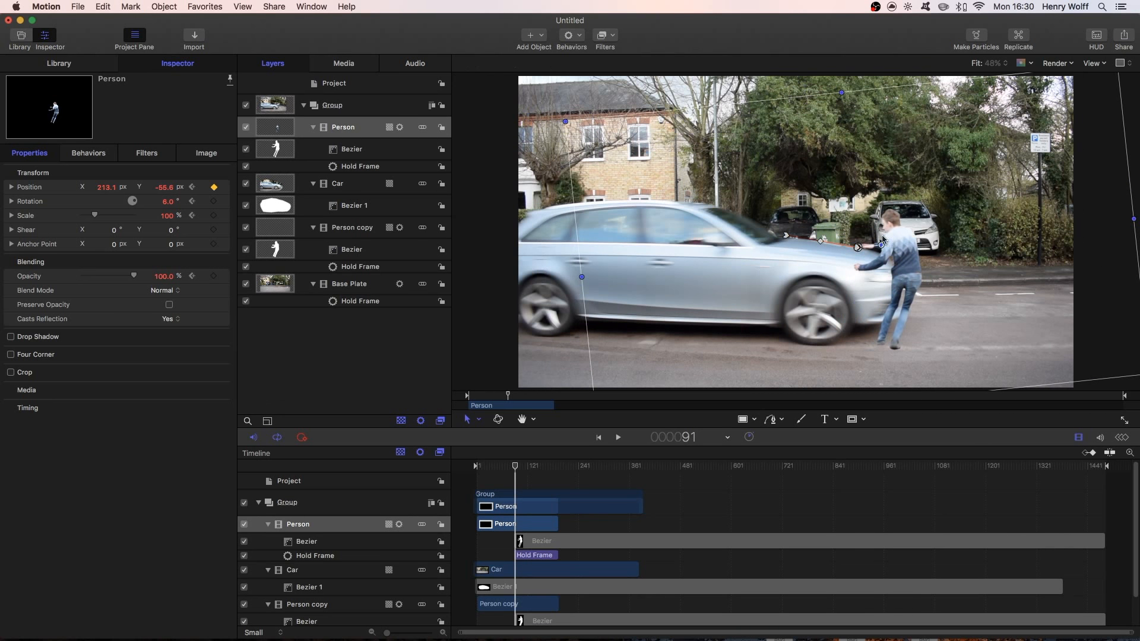
# Tilt the Person layer further over the bonnet and keyframe its position rightward with the car every few frames
pyautogui.moveTo(882, 245); pyautogui.dragTo(881, 241)
pyautogui.moveTo(932, 269); pyautogui.dragTo(958, 280)
pyautogui.press('Right')
pyautogui.press('Right')
pyautogui.moveTo(920, 241); pyautogui.dragTo(988, 268)
pyautogui.press('Right')
pyautogui.press('Right')
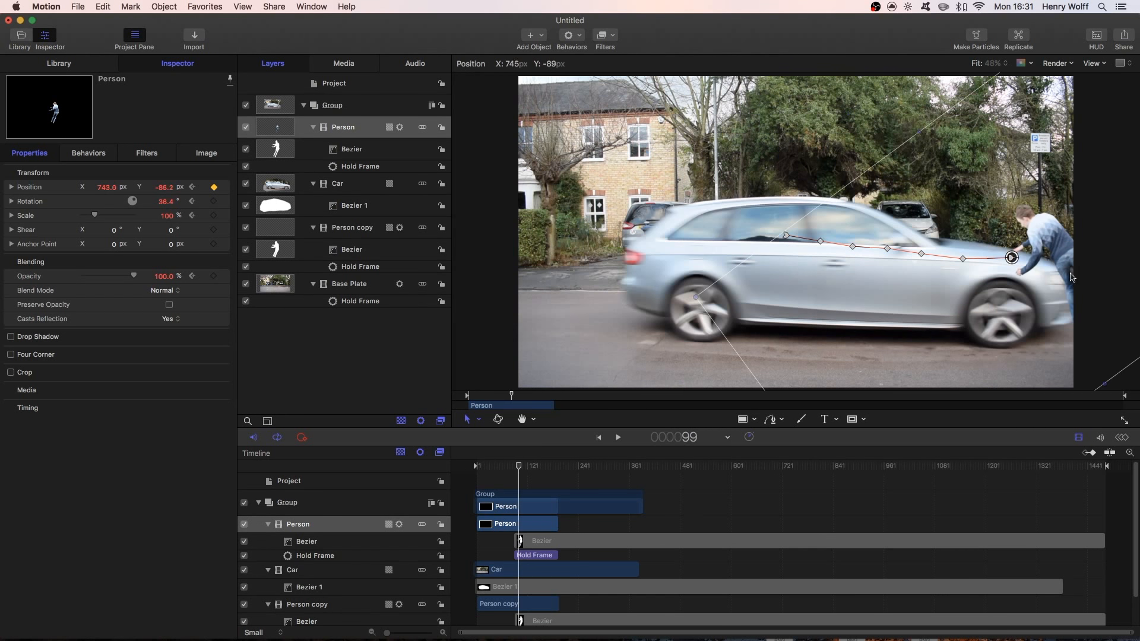
# Keyframe the Person layer out of the picture with the car's front, reaching X 975.9 px, Y -90.4 px at frame 103
pyautogui.moveTo(1071, 275); pyautogui.dragTo(1095, 287)
pyautogui.press('Right')
pyautogui.press('Right')
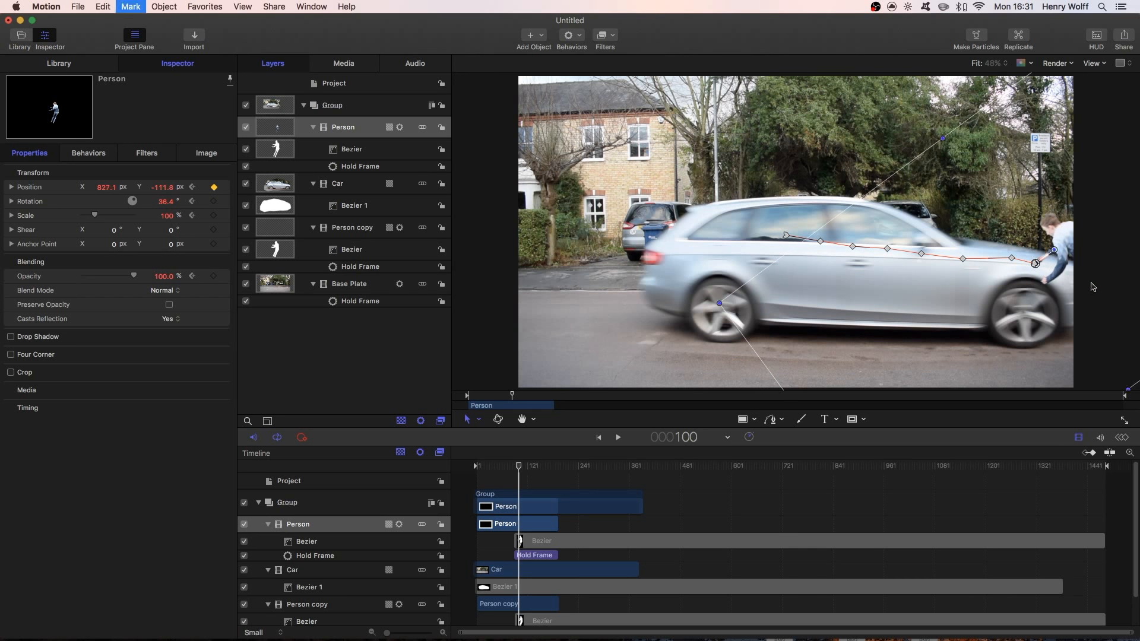
pyautogui.press('Right')
pyautogui.moveTo(1069, 279)
pyautogui.mouseDown()
pyautogui.moveTo(1098, 273)
pyautogui.moveTo(1086, 279)
pyautogui.mouseUp()
pyautogui.press('Right')
# Review the collision playback and shorten the project's play range to 00:00:05;15, ending soon after the car leaves
pyautogui.click(497, 332)
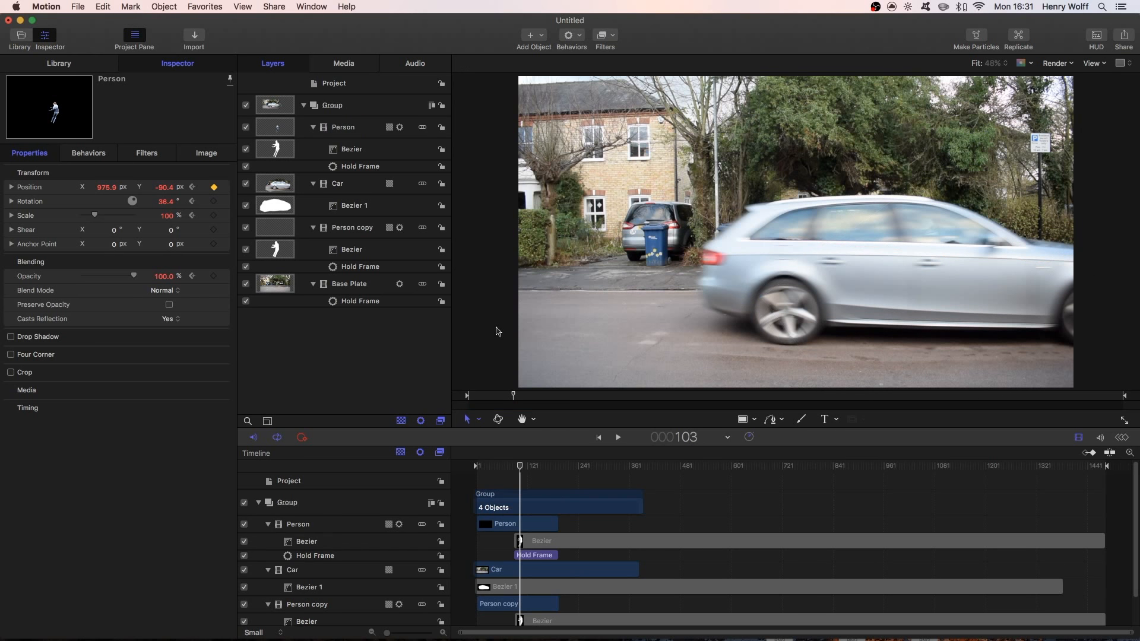
pyautogui.moveTo(521, 468); pyautogui.dragTo(514, 469)
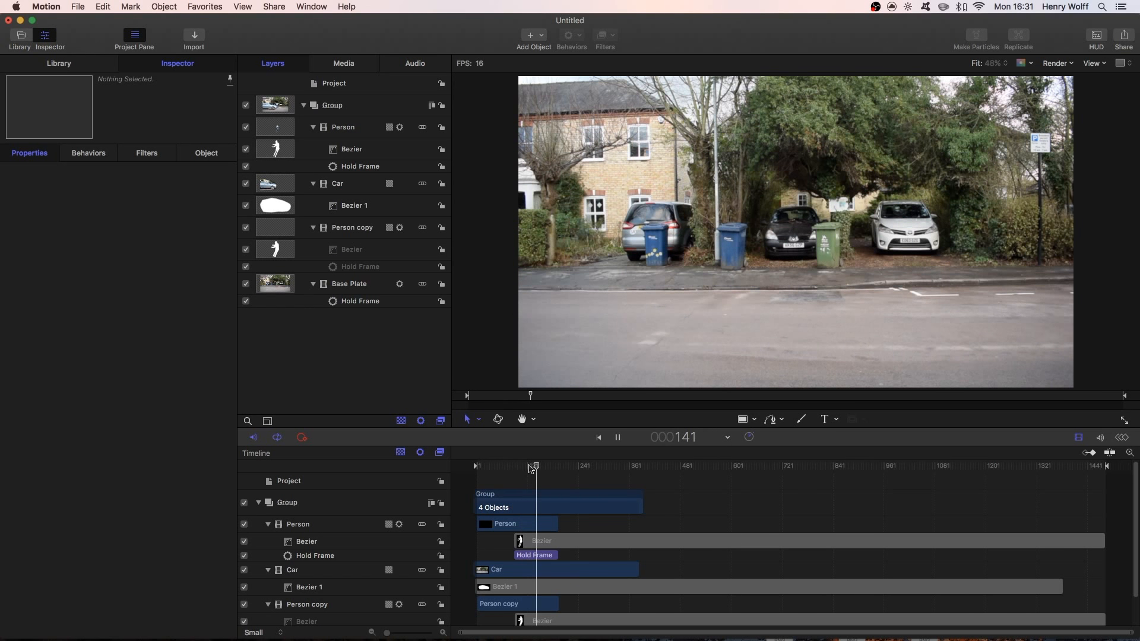
pyautogui.moveTo(514, 469); pyautogui.dragTo(511, 468)
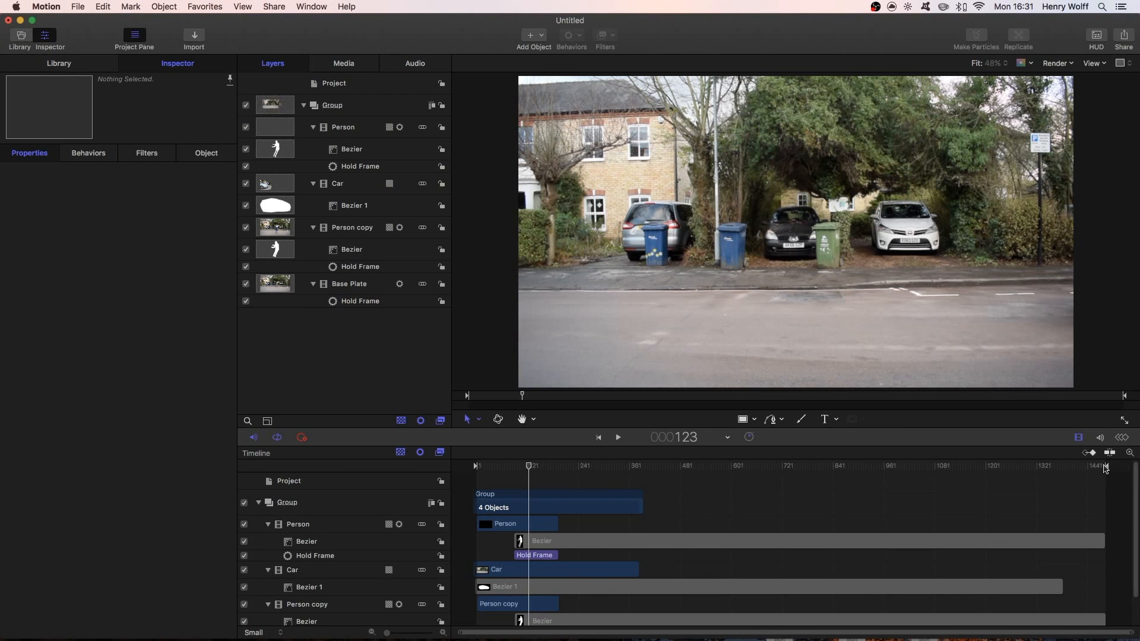
pyautogui.moveTo(1104, 469); pyautogui.dragTo(496, 470)
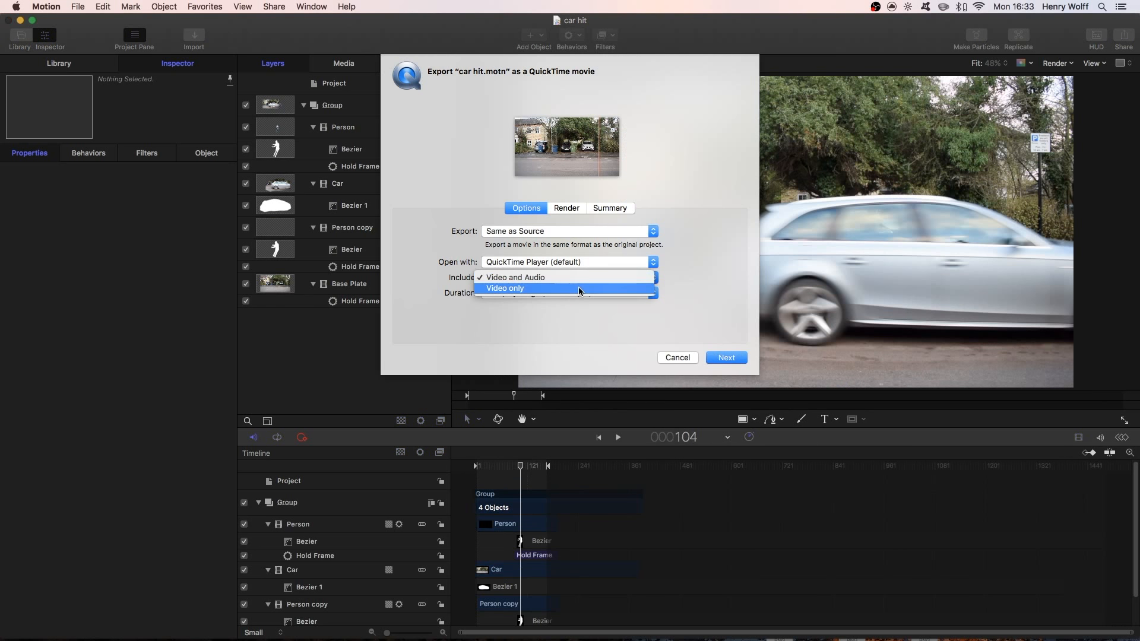
# Export the play range as a video-only QuickTime movie in the Same as Source format, saved as "car hit" in Downloads
pyautogui.click(523, 287)
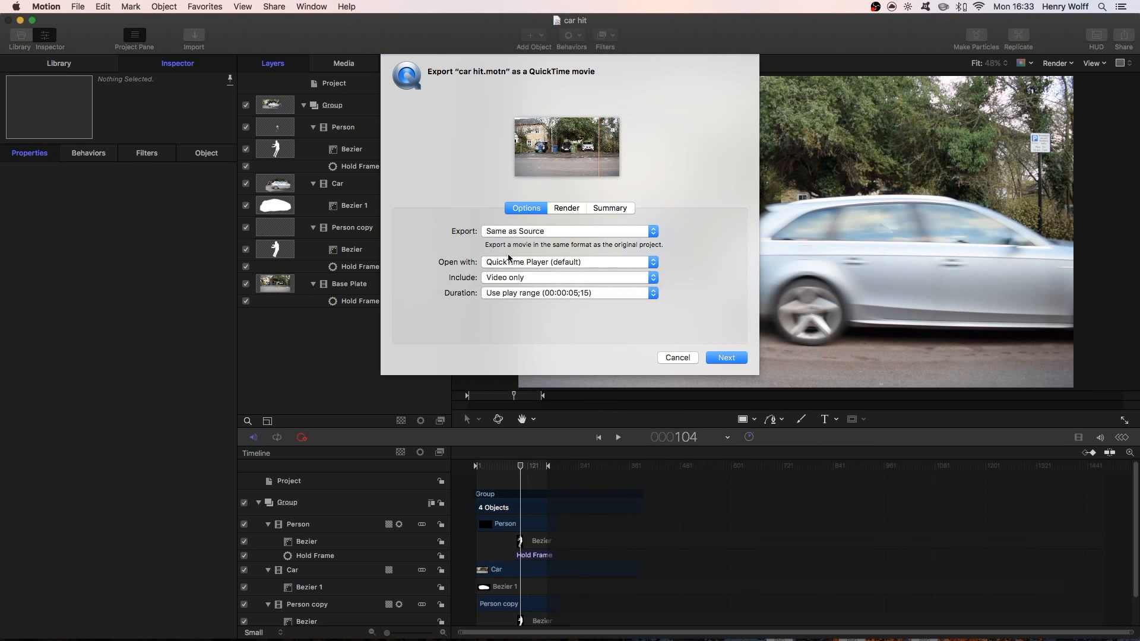
pyautogui.click(540, 263)
pyautogui.click(540, 262)
pyautogui.click(565, 232)
pyautogui.click(564, 231)
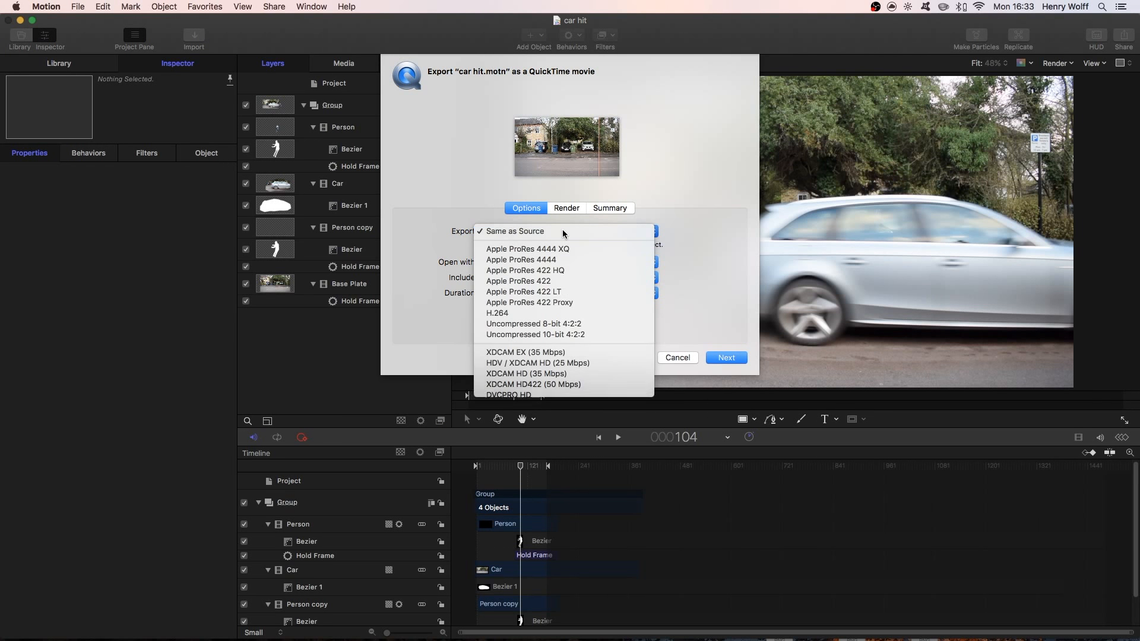
pyautogui.click(726, 358)
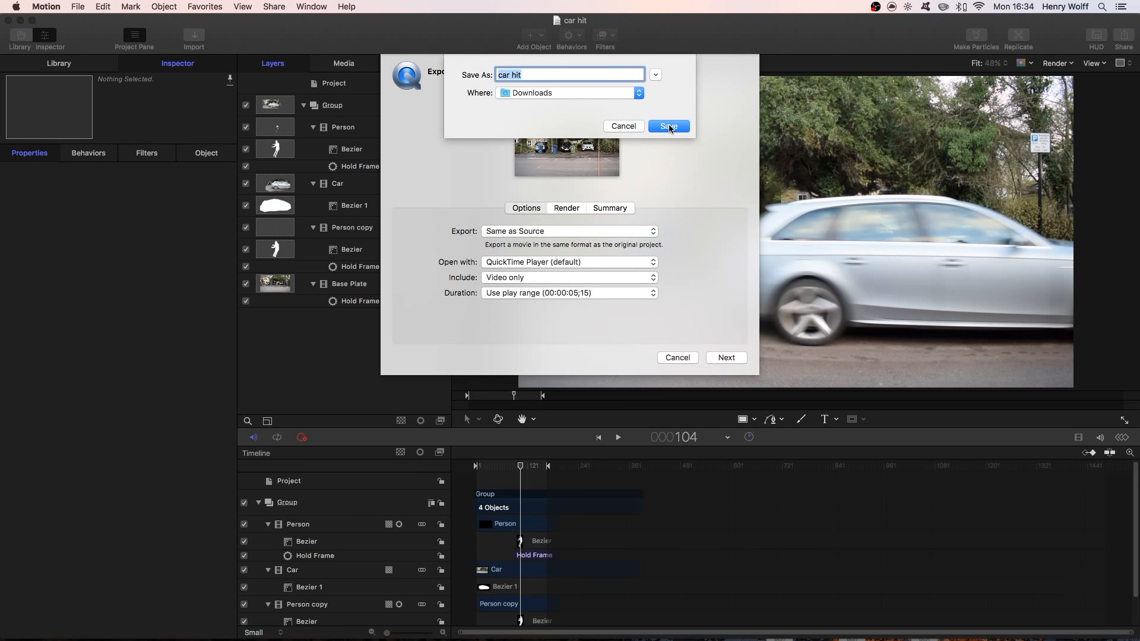
pyautogui.click(670, 126)
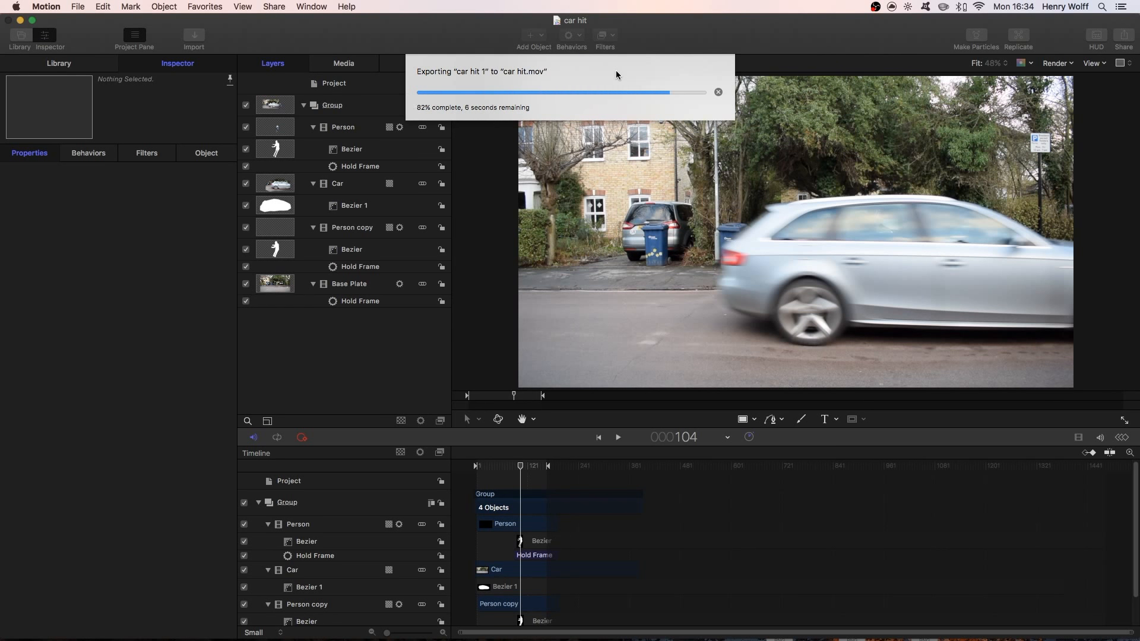
# Switch to Final Cut Pro and move the playhead to the start of the Car Crash project
pyautogui.moveTo(315, 495); pyautogui.dragTo(313, 498)
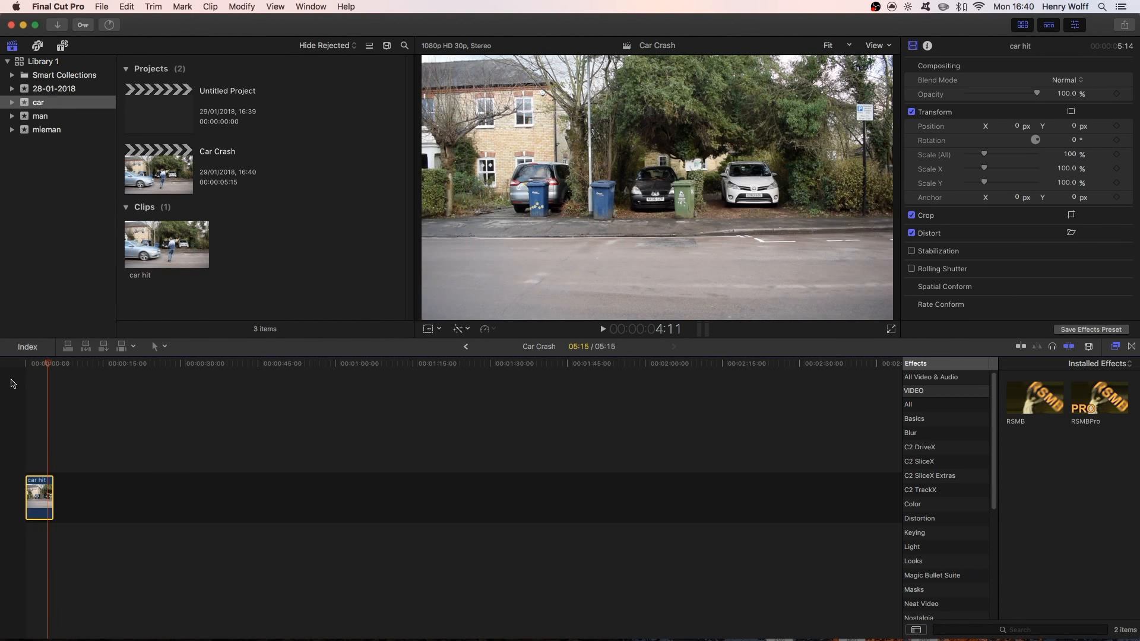
pyautogui.moveTo(39, 369); pyautogui.dragTo(16, 366)
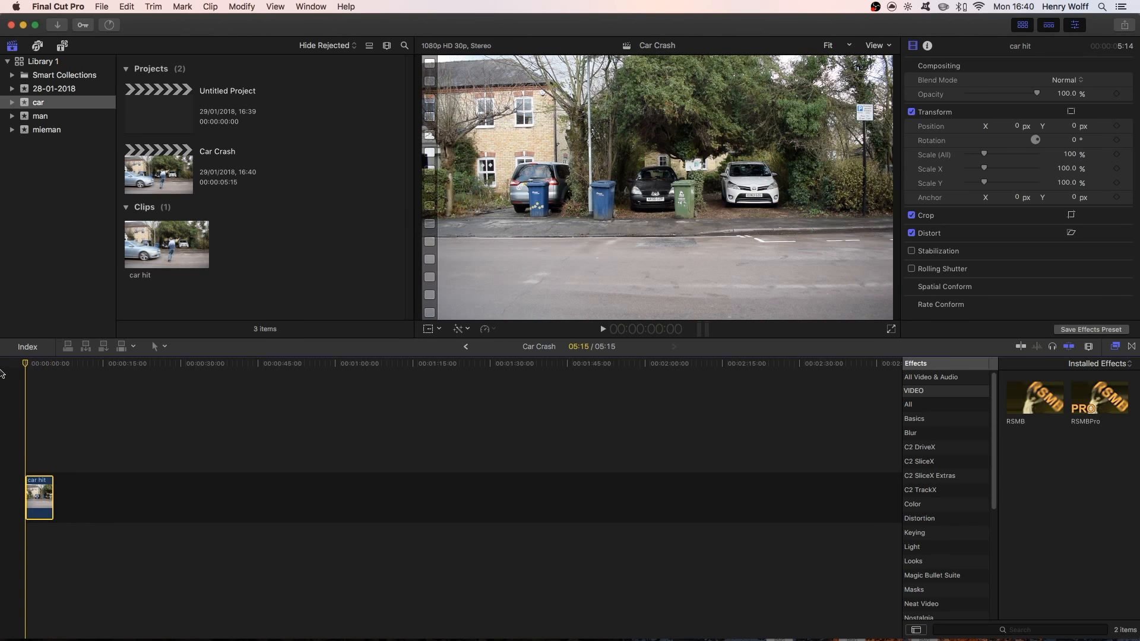
# Play back the car hit clip, return to the project start, and search all video and audio effects for "hand"
pyautogui.press('space')
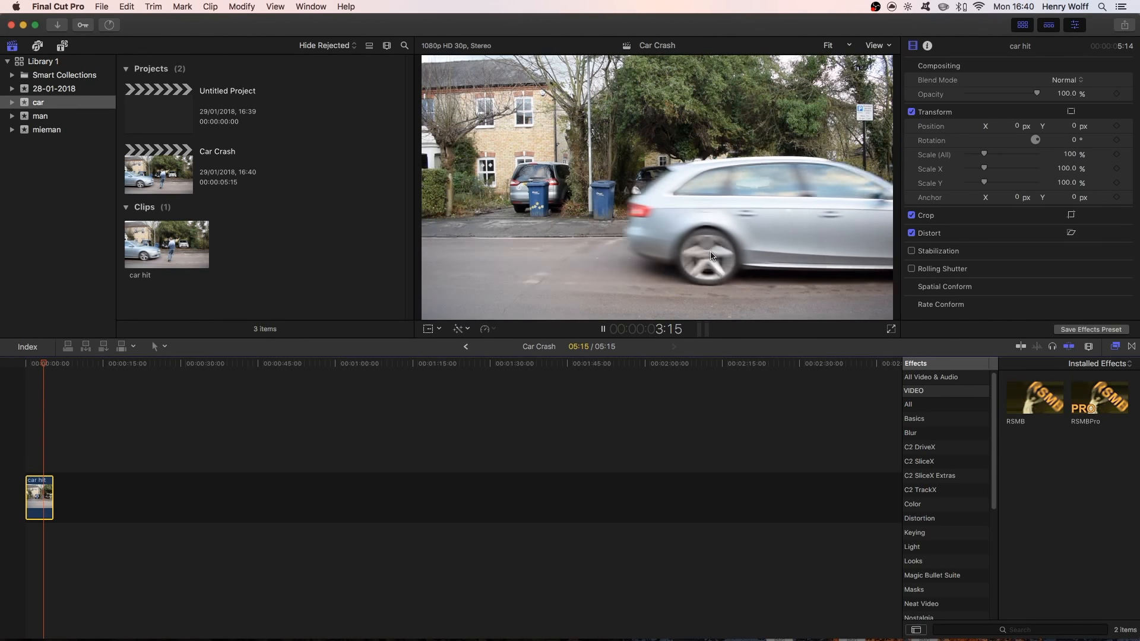
pyautogui.press('space')
pyautogui.moveTo(40, 368); pyautogui.dragTo(21, 367)
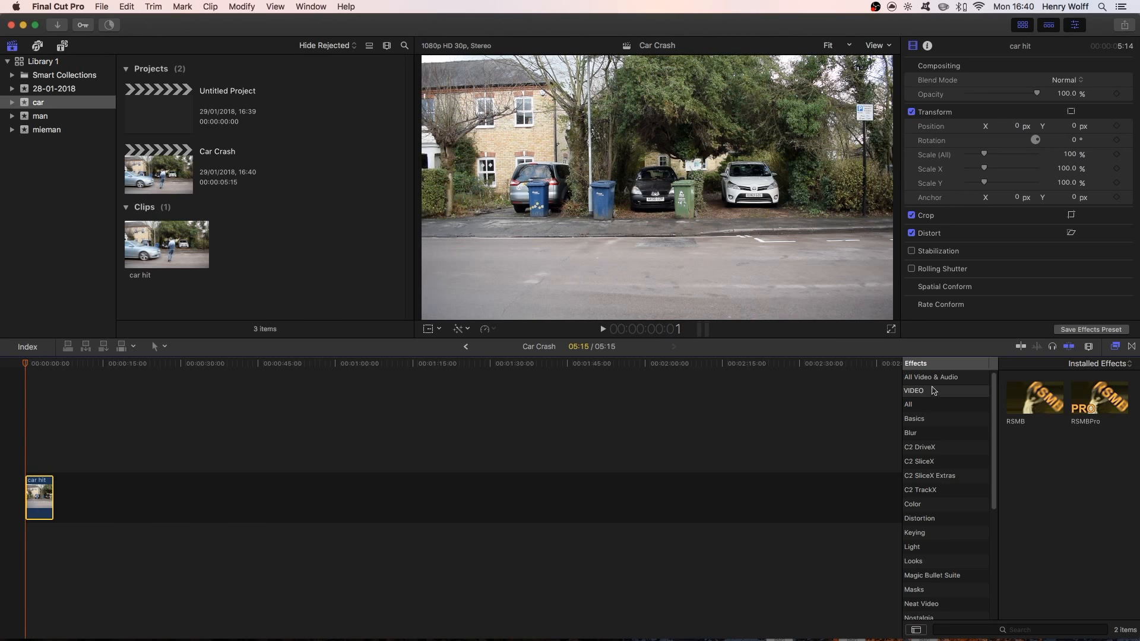
pyautogui.click(919, 382)
pyautogui.click(1021, 631)
pyautogui.write('hand')
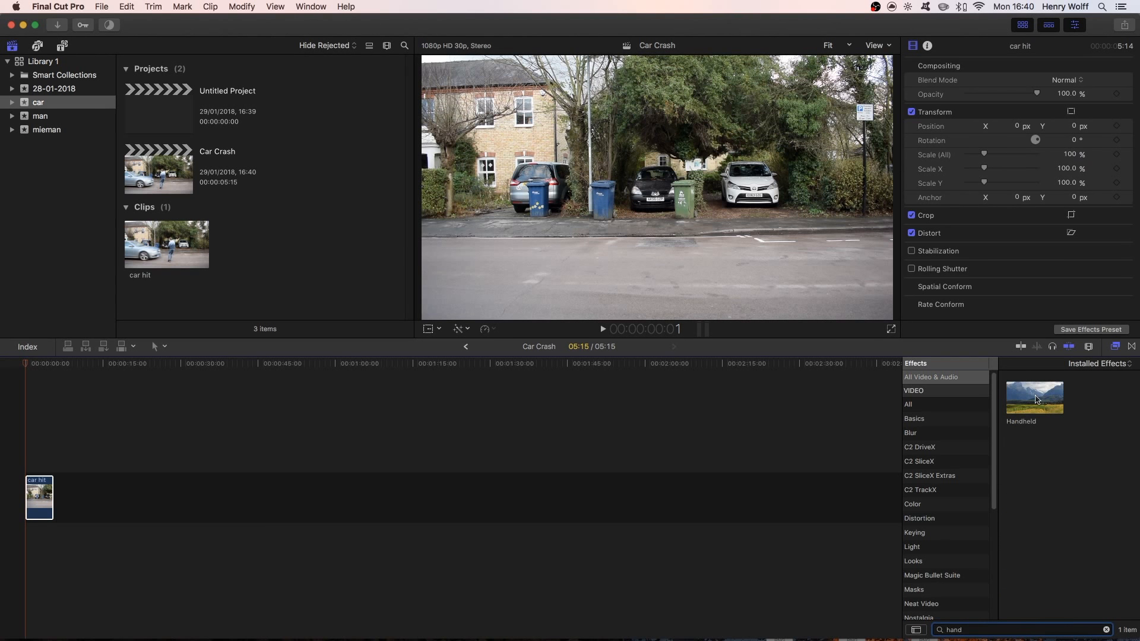
# Apply the Handheld effect to the car hit clip and adjust it during playback to Shakiness 32.41 and Distance 87.9
pyautogui.moveTo(1036, 399); pyautogui.dragTo(33, 499)
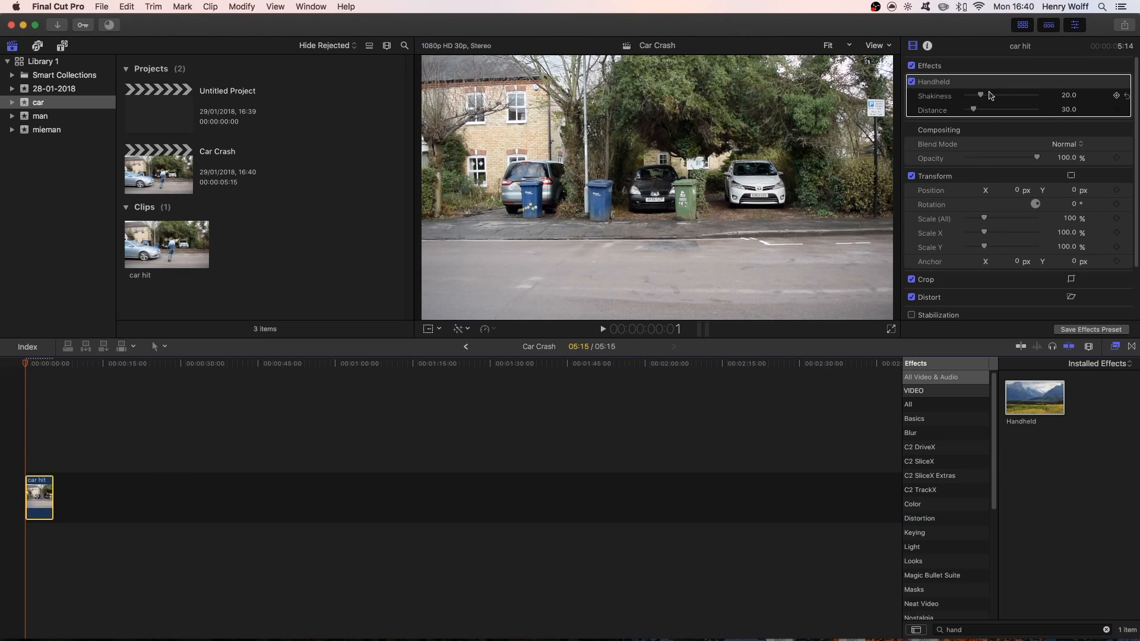
pyautogui.moveTo(972, 112); pyautogui.dragTo(979, 110)
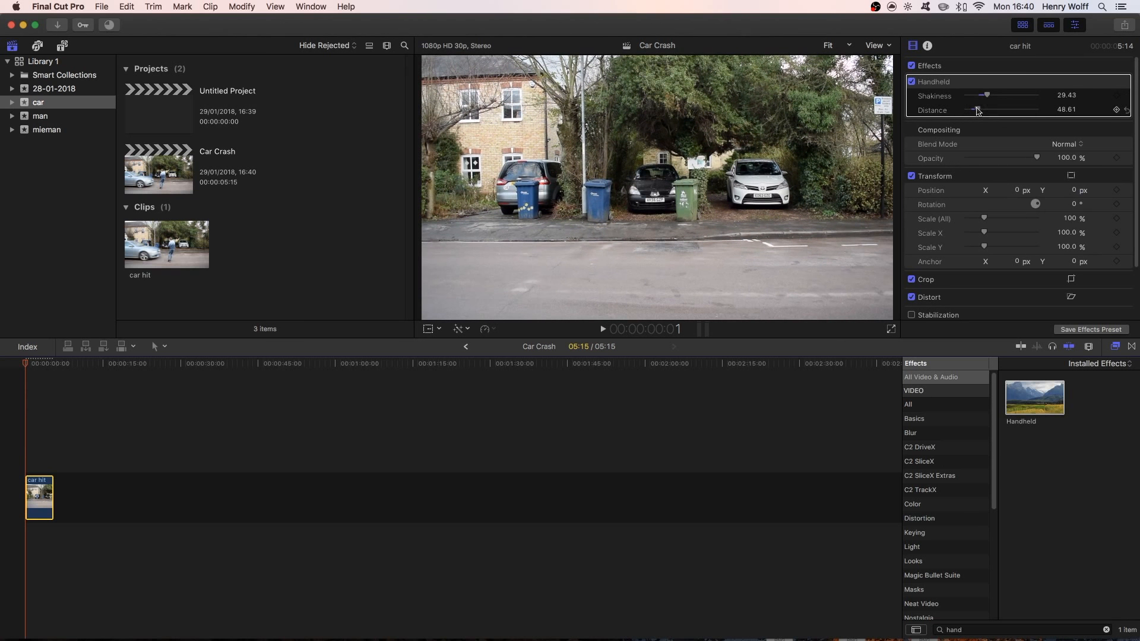
pyautogui.press('space')
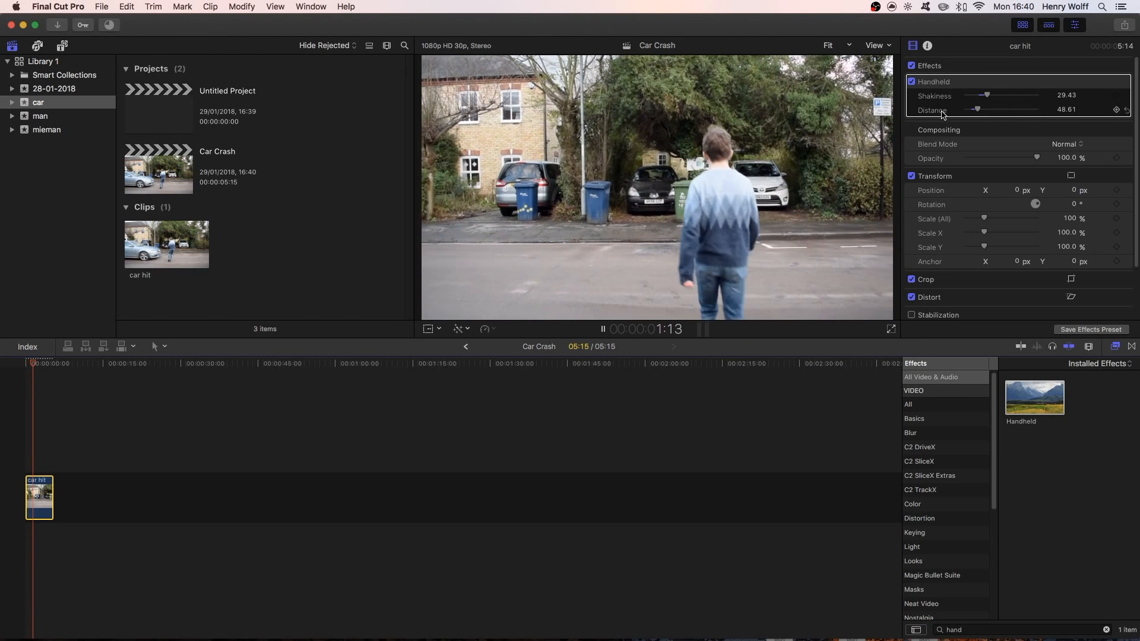
pyautogui.moveTo(977, 108); pyautogui.dragTo(986, 112)
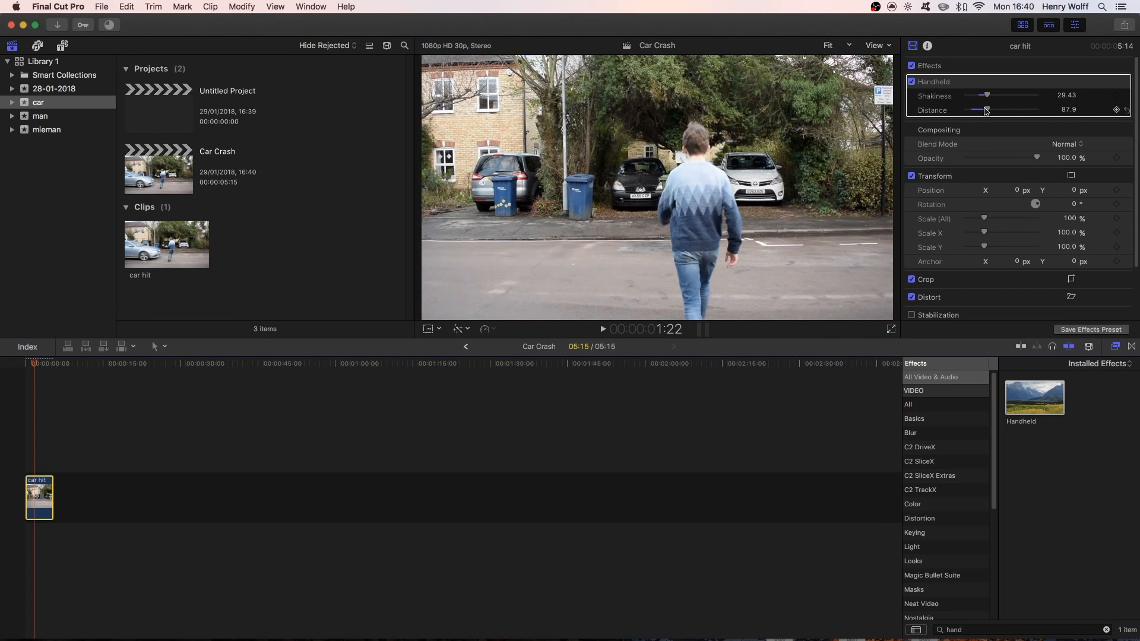
pyautogui.press('space')
pyautogui.press('space')
pyautogui.moveTo(987, 95); pyautogui.dragTo(992, 96)
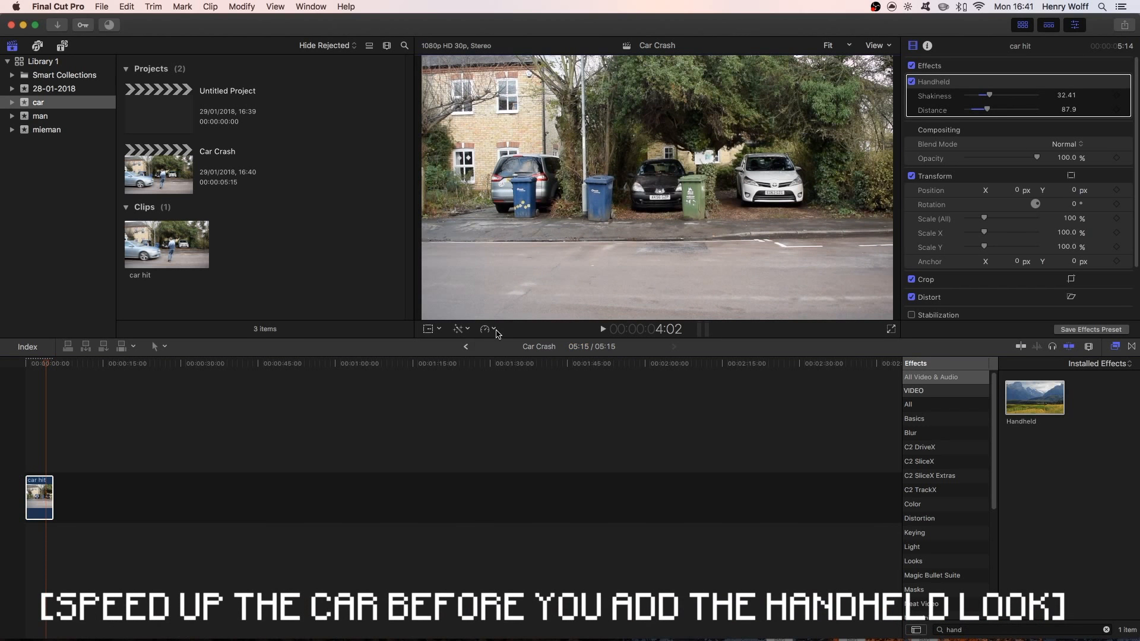
# Retime the whole car hit clip to a custom speed of 140% and play it back from the start
pyautogui.click(488, 331)
pyautogui.click(514, 393)
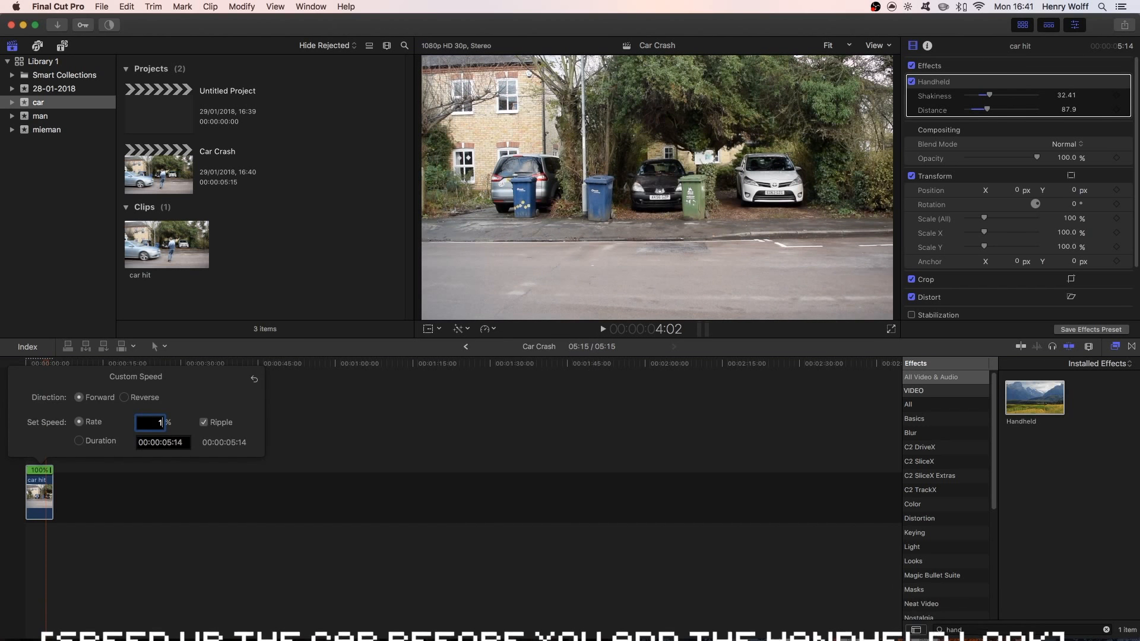
pyautogui.write('15040')
pyautogui.press('Return')
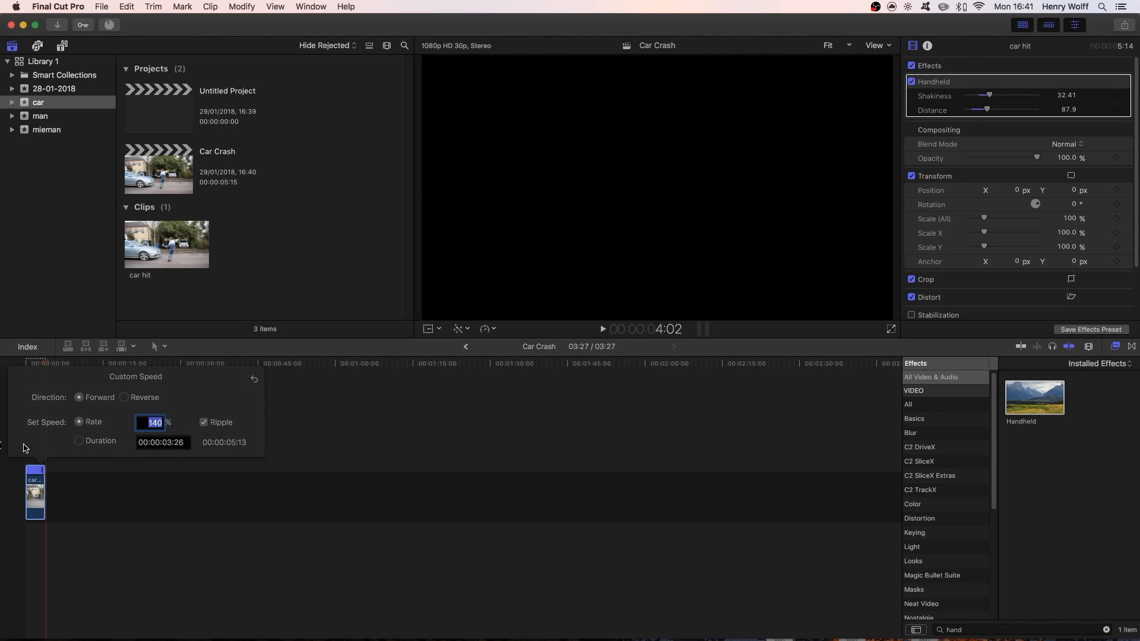
pyautogui.click(7, 419)
pyautogui.moveTo(28, 363); pyautogui.dragTo(1, 368)
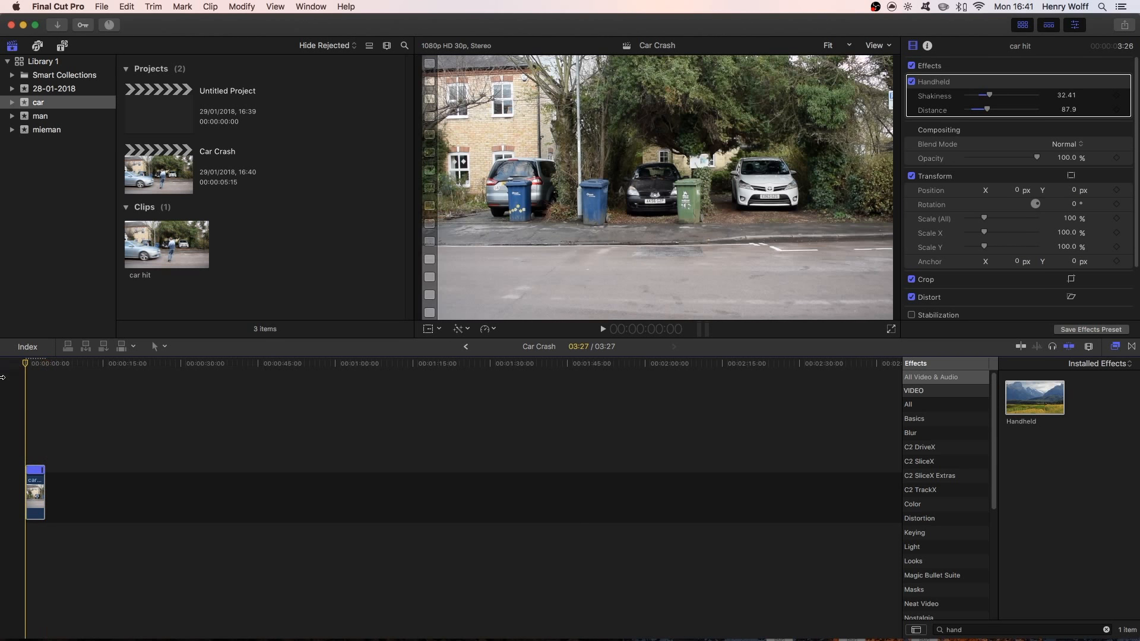
pyautogui.press('space')
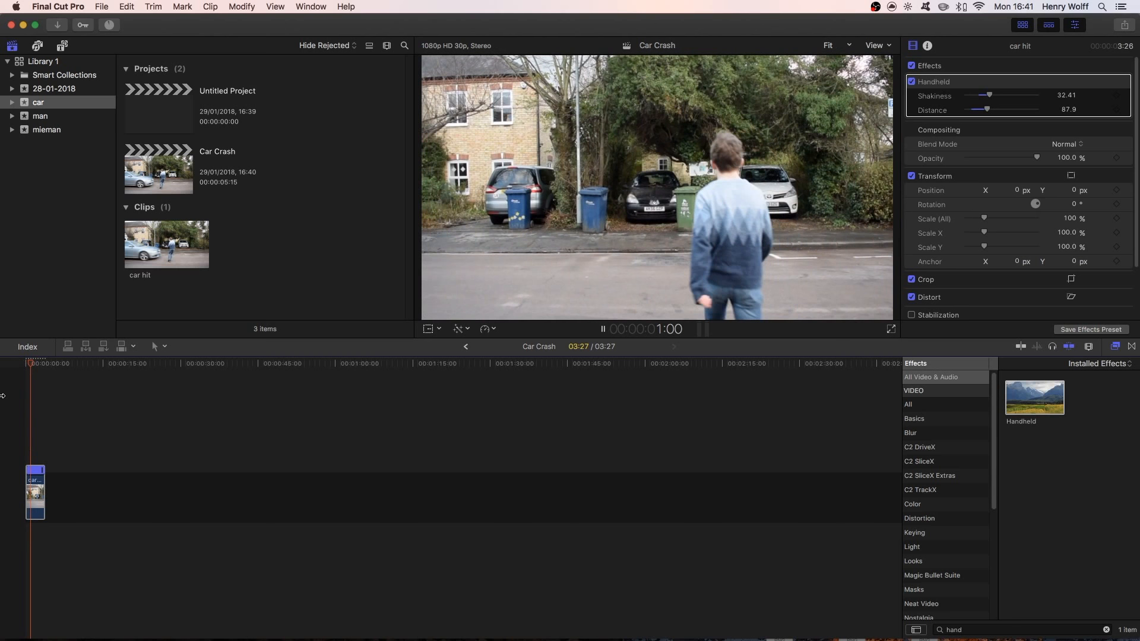
pyautogui.press('space')
# Set the custom speed of the second part of the split clip to 170% and play the project from the start
pyautogui.click(33, 365)
pyautogui.moveTo(33, 365); pyautogui.dragTo(36, 367)
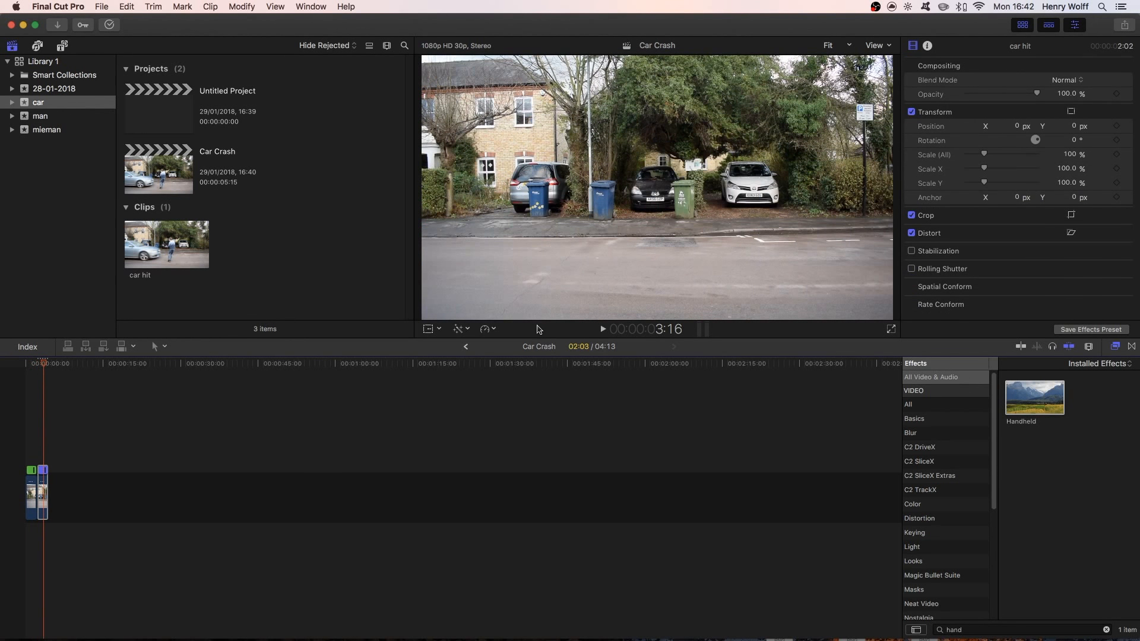
pyautogui.click(494, 329)
pyautogui.click(506, 393)
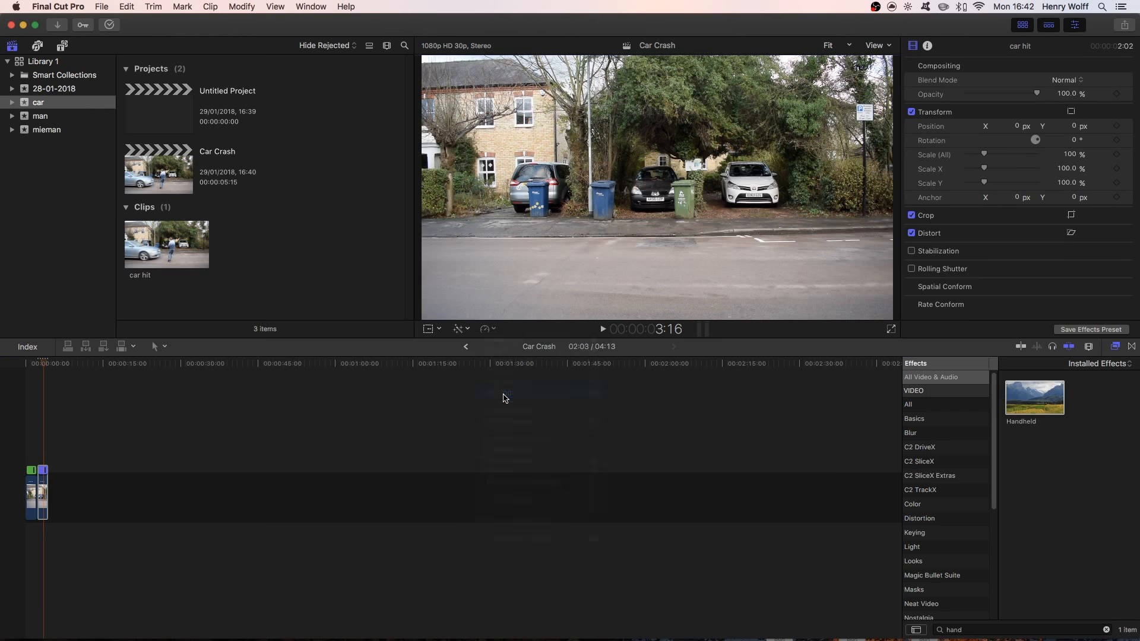
pyautogui.write('170')
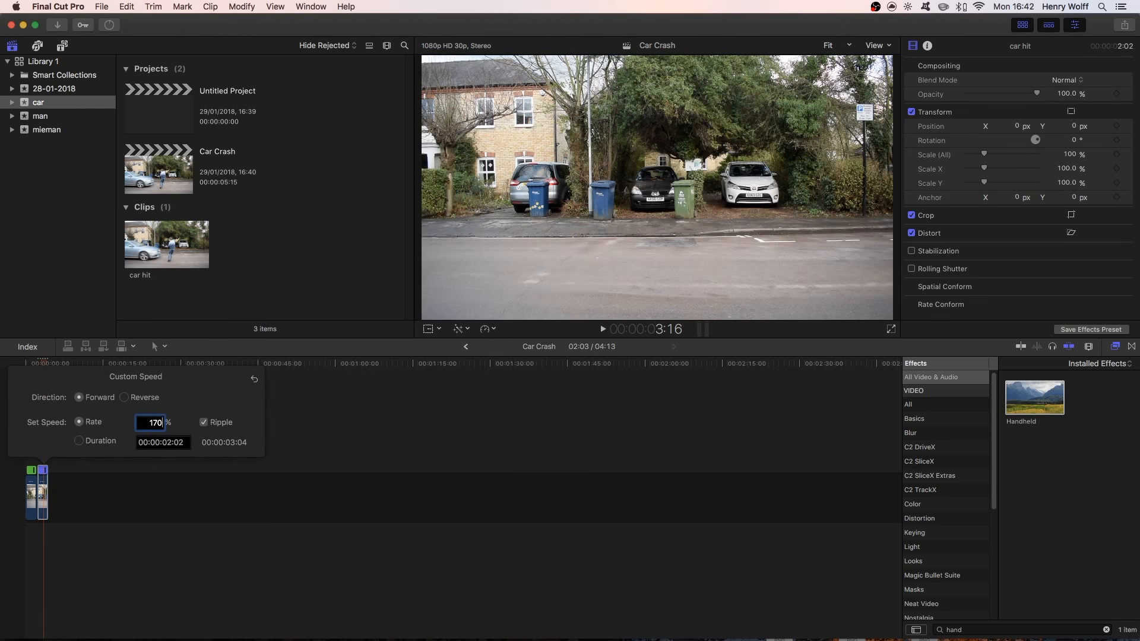
pyautogui.press('Return')
pyautogui.click(18, 363)
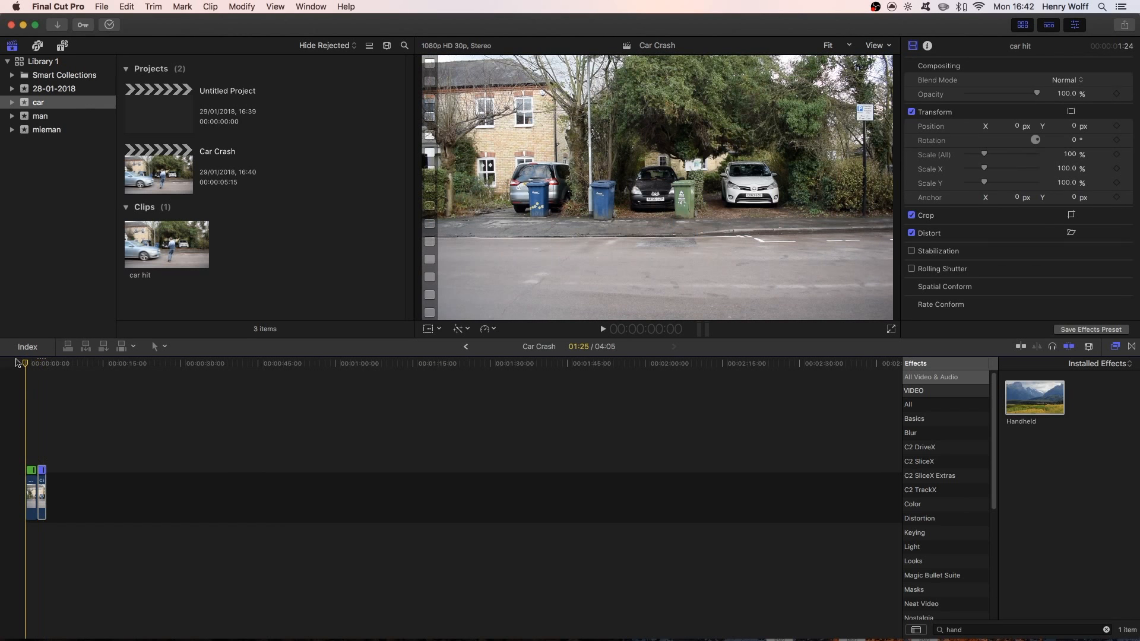
pyautogui.press('space')
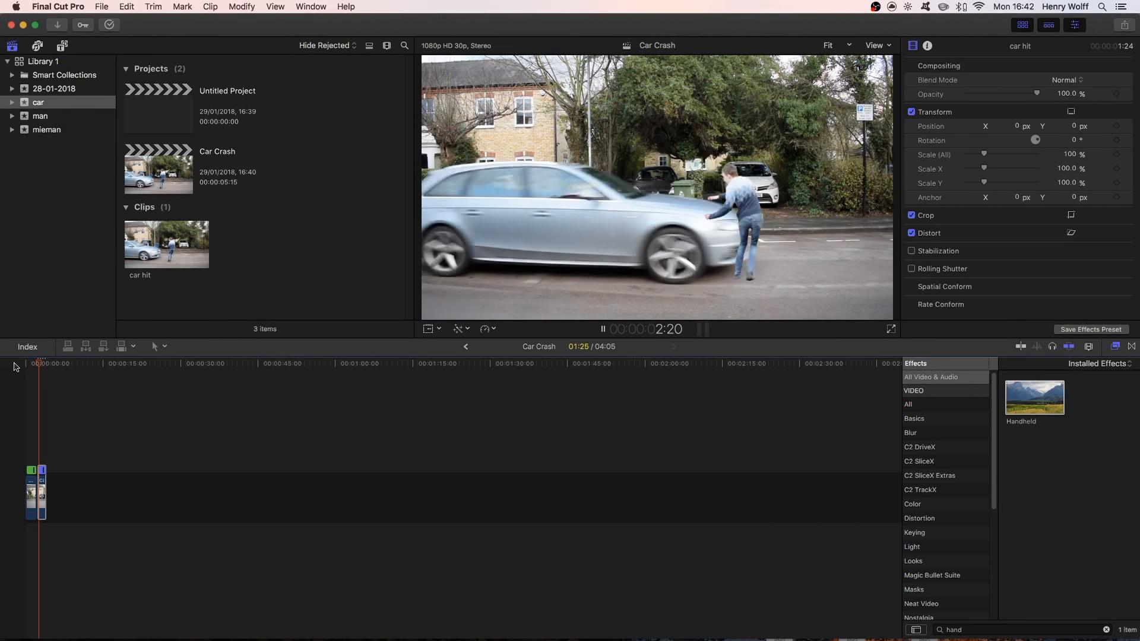
pyautogui.press('space')
# Combine both clip parts on the timeline into a new compound clip named "car"
pyautogui.click(82, 480)
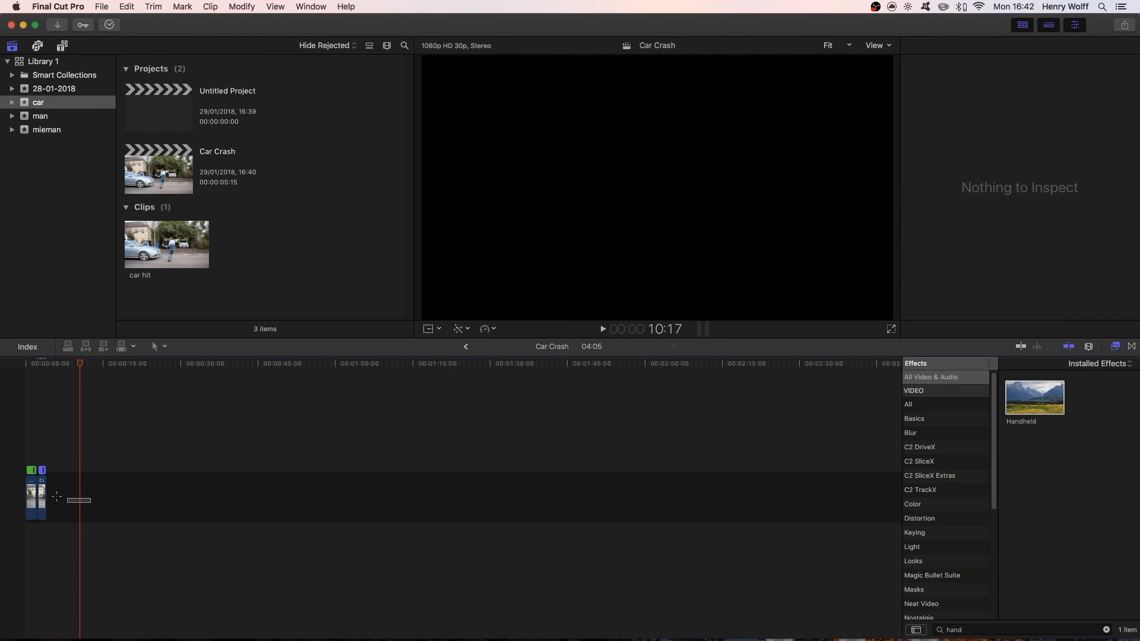
pyautogui.moveTo(89, 466); pyautogui.dragTo(27, 517)
pyautogui.rightClick(37, 487)
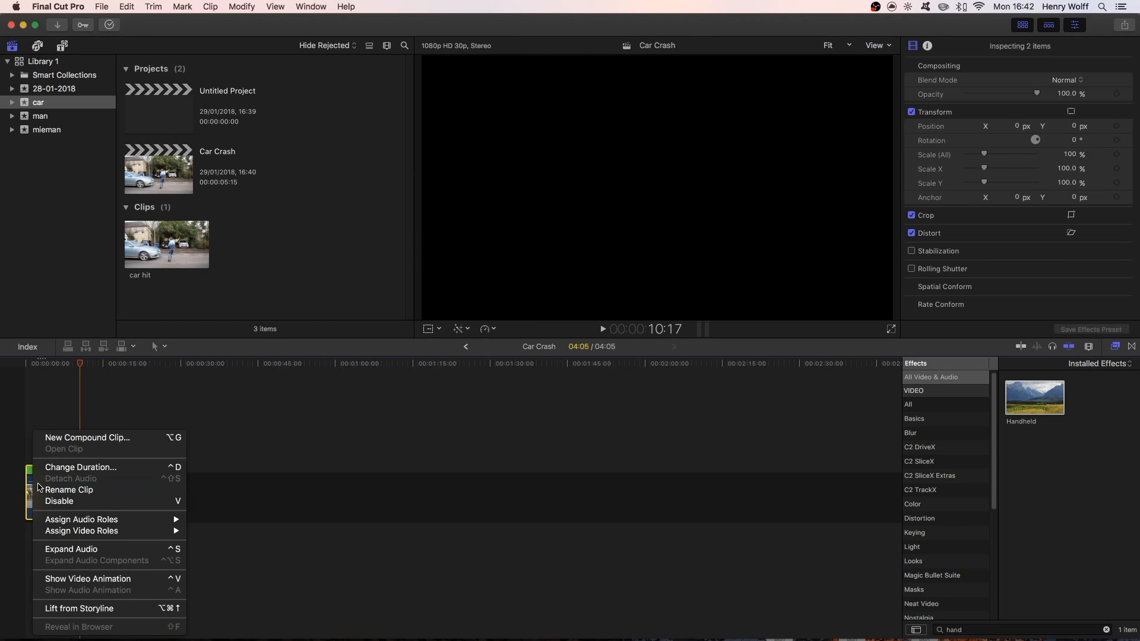
pyautogui.click(69, 443)
pyautogui.write('car')
pyautogui.press('Return')
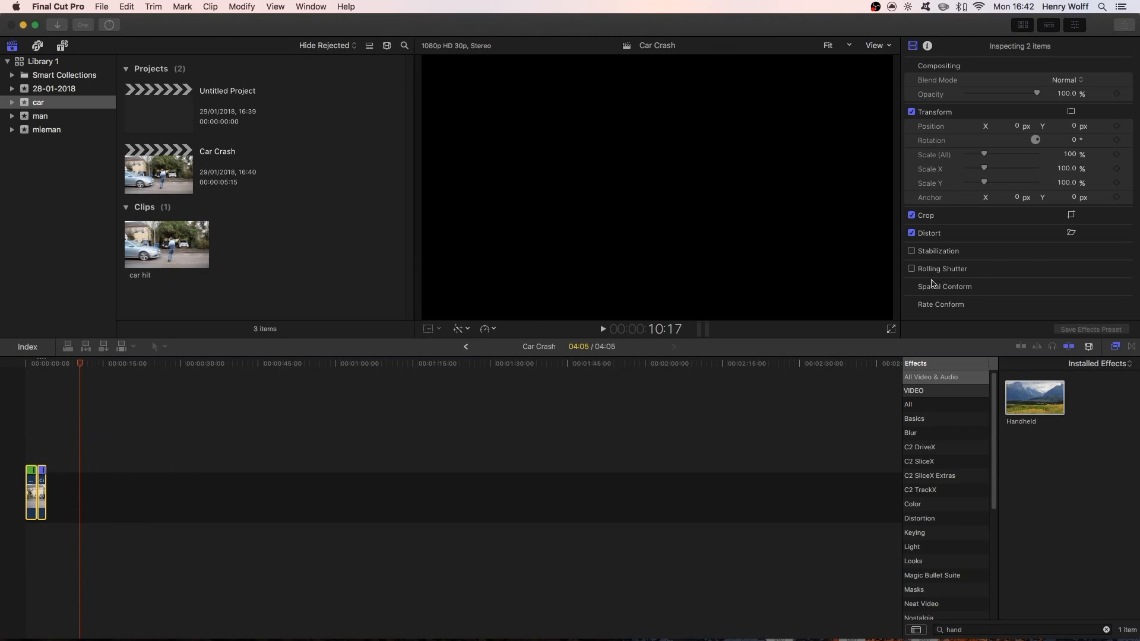
# Apply the Handheld effect to the car compound clip and play back the shake
pyautogui.moveTo(1033, 398); pyautogui.dragTo(37, 502)
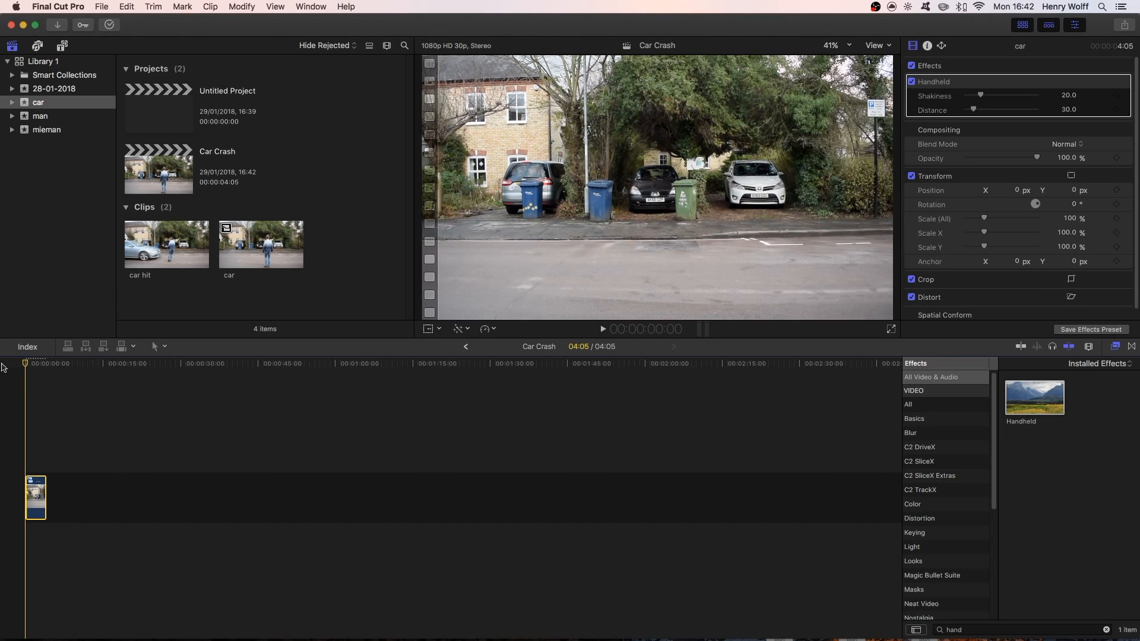
pyautogui.press('space')
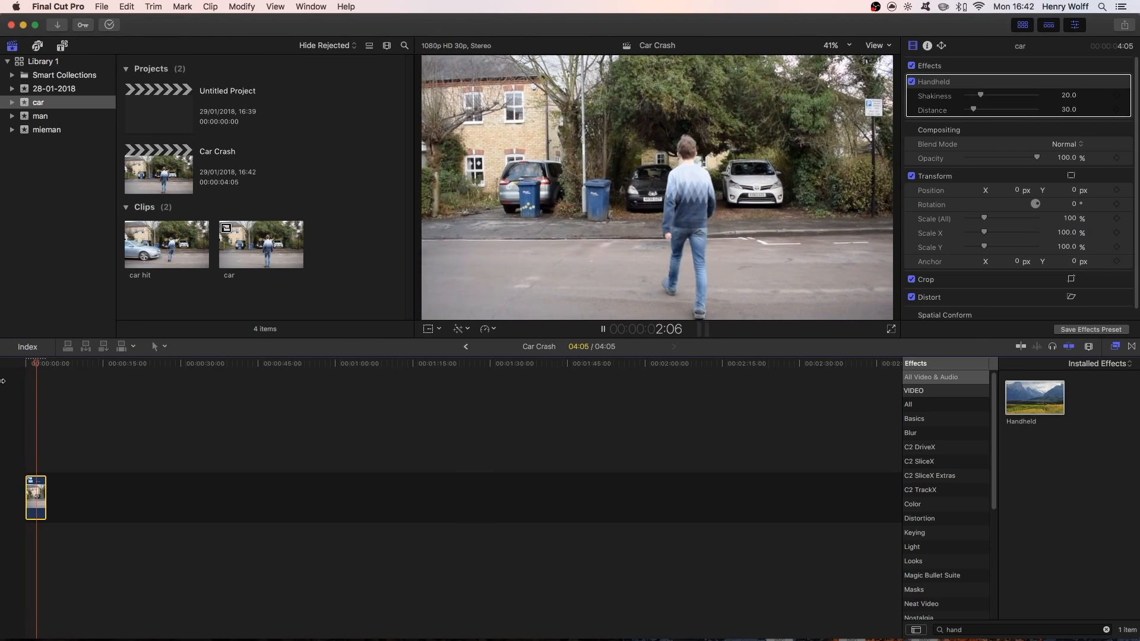
pyautogui.press('space')
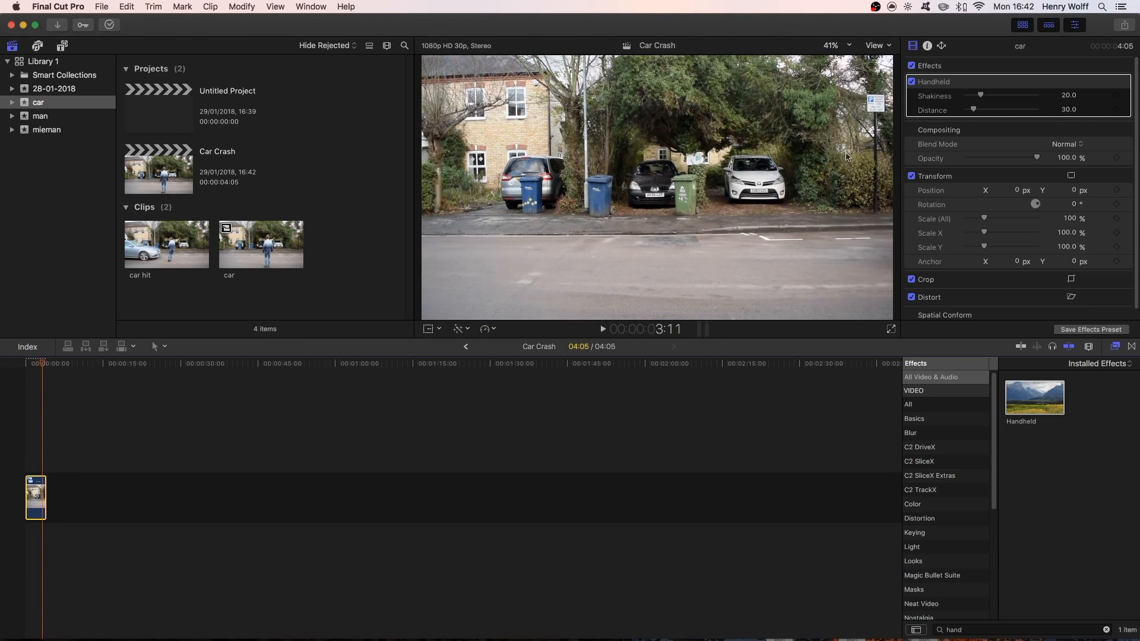
# Increase the Handheld effect's Shakiness to 31.94 and Distance to 92.73, checking the camera shake in playback
pyautogui.moveTo(976, 109); pyautogui.dragTo(984, 95)
pyautogui.moveTo(44, 365); pyautogui.dragTo(3, 361)
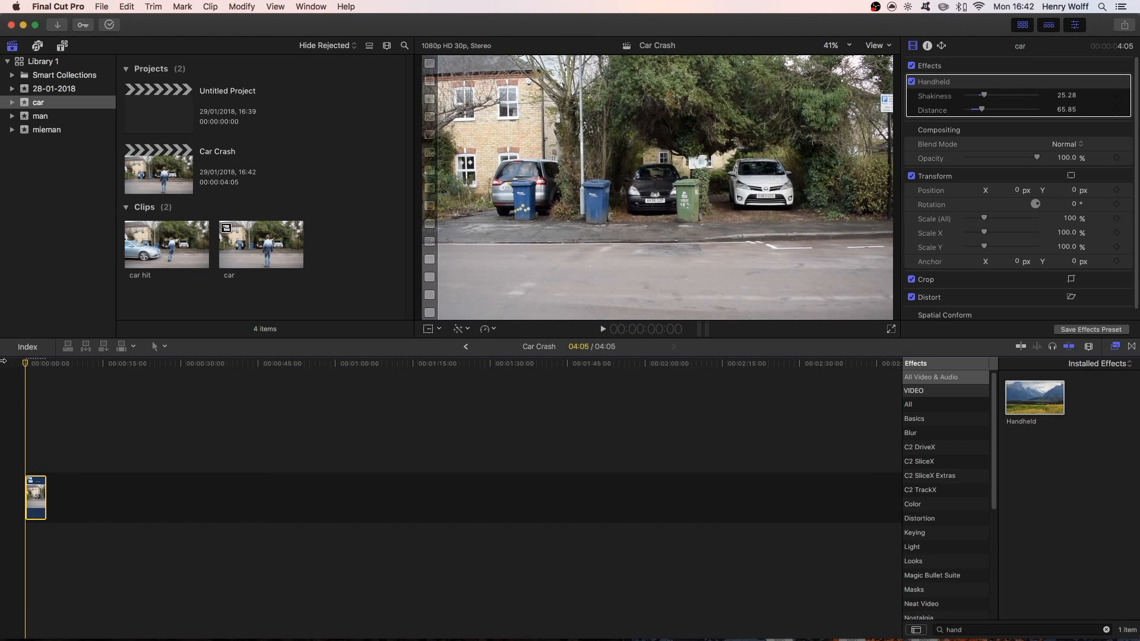
pyautogui.press('space')
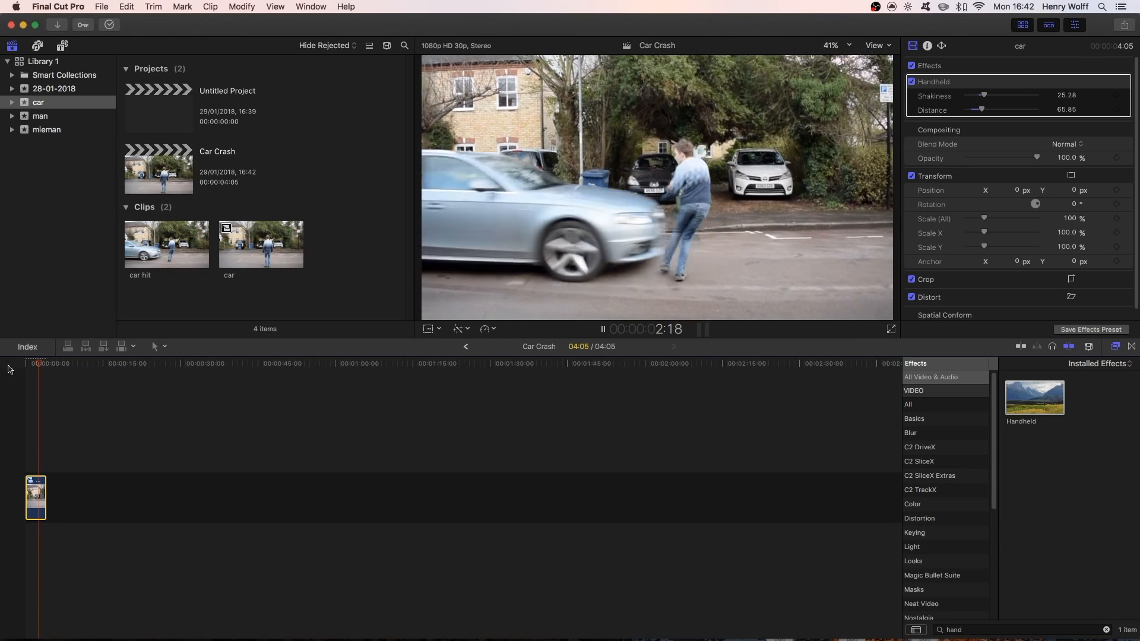
pyautogui.press('space')
pyautogui.moveTo(983, 95); pyautogui.dragTo(990, 110)
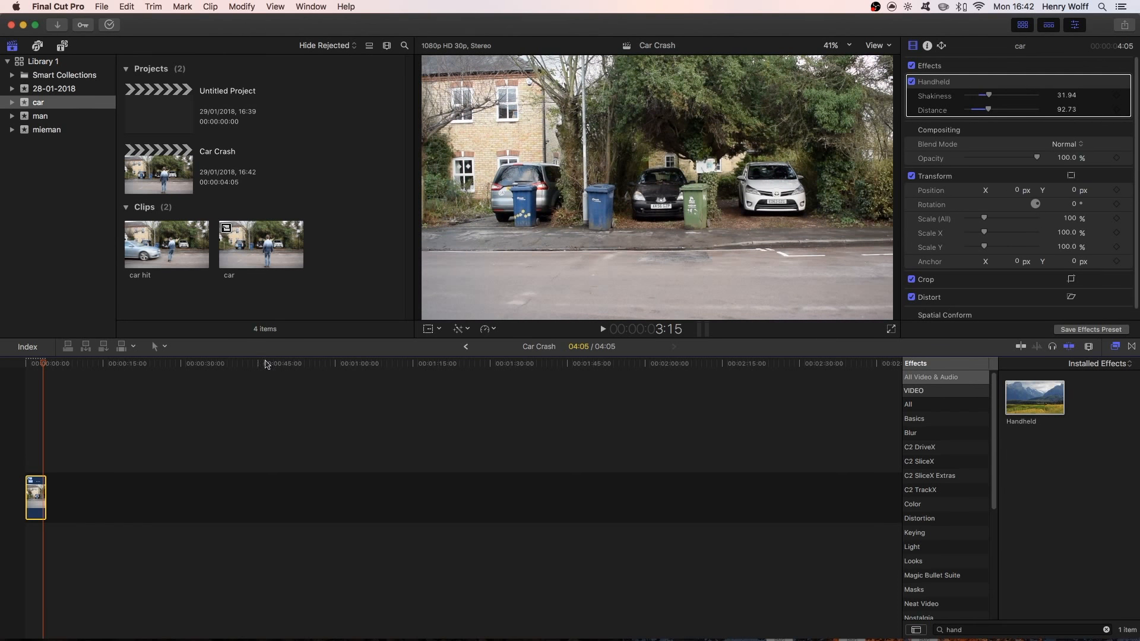
pyautogui.click(3, 361)
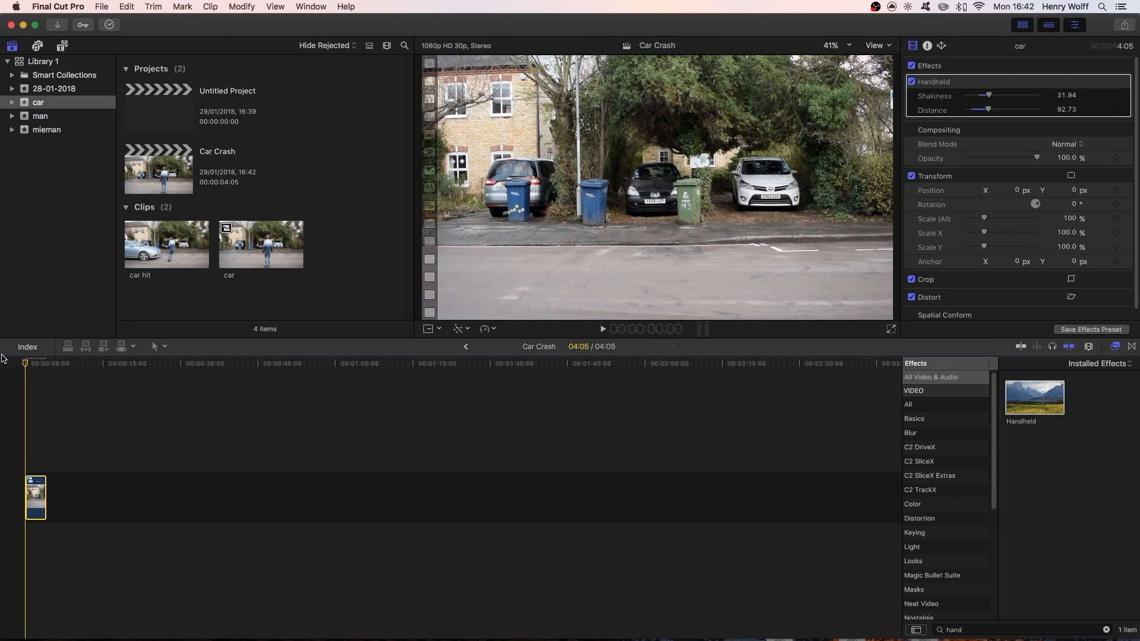
pyautogui.press('space')
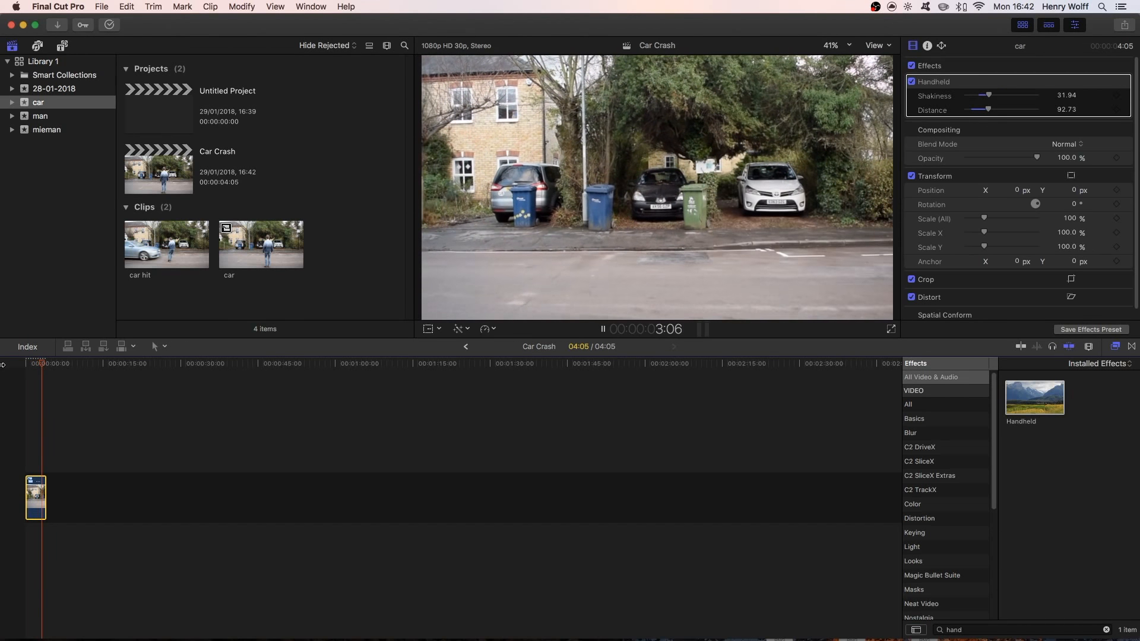
pyautogui.press('space')
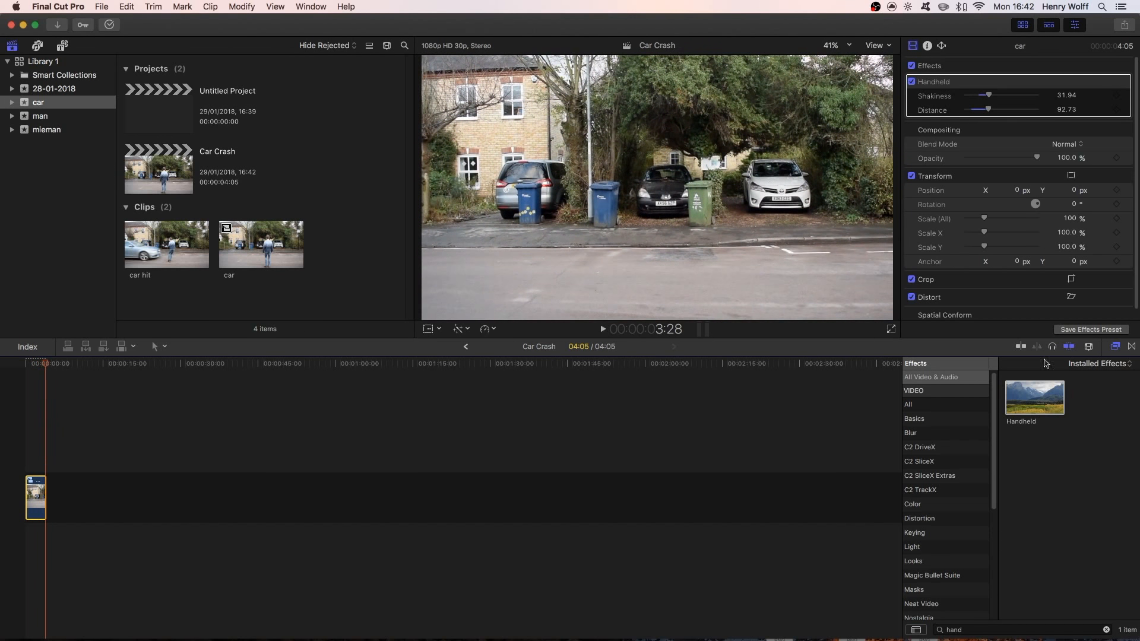
# Apply the Magic Bullet Looks effect to the car compound clip and open its look editor on the walking person's frame
pyautogui.click(1106, 629)
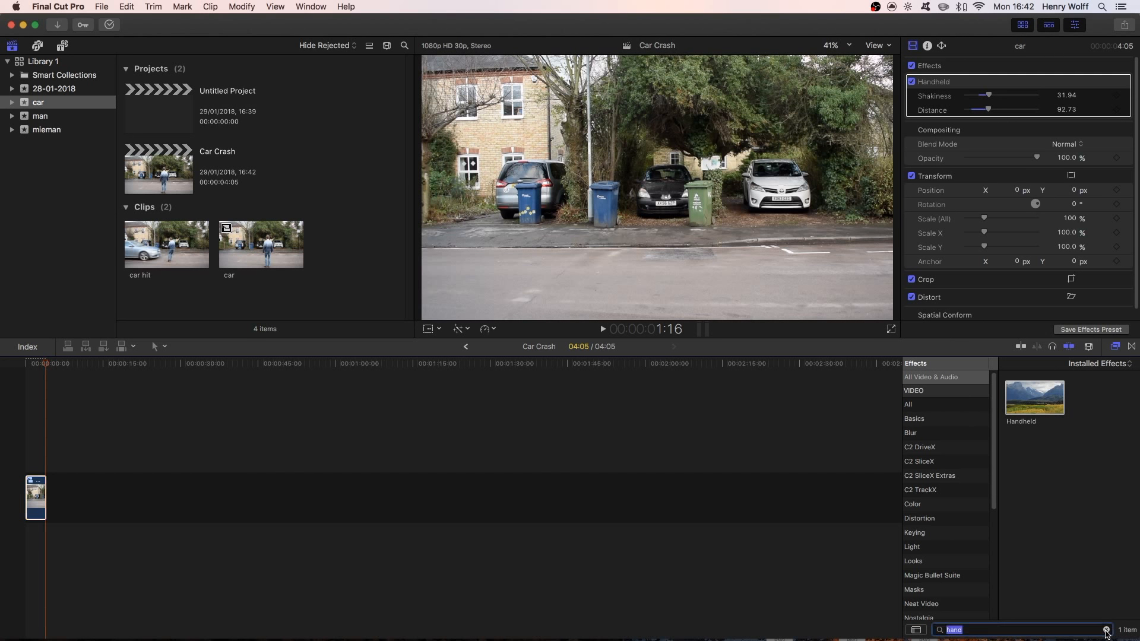
pyautogui.click(947, 579)
pyautogui.click(1113, 459)
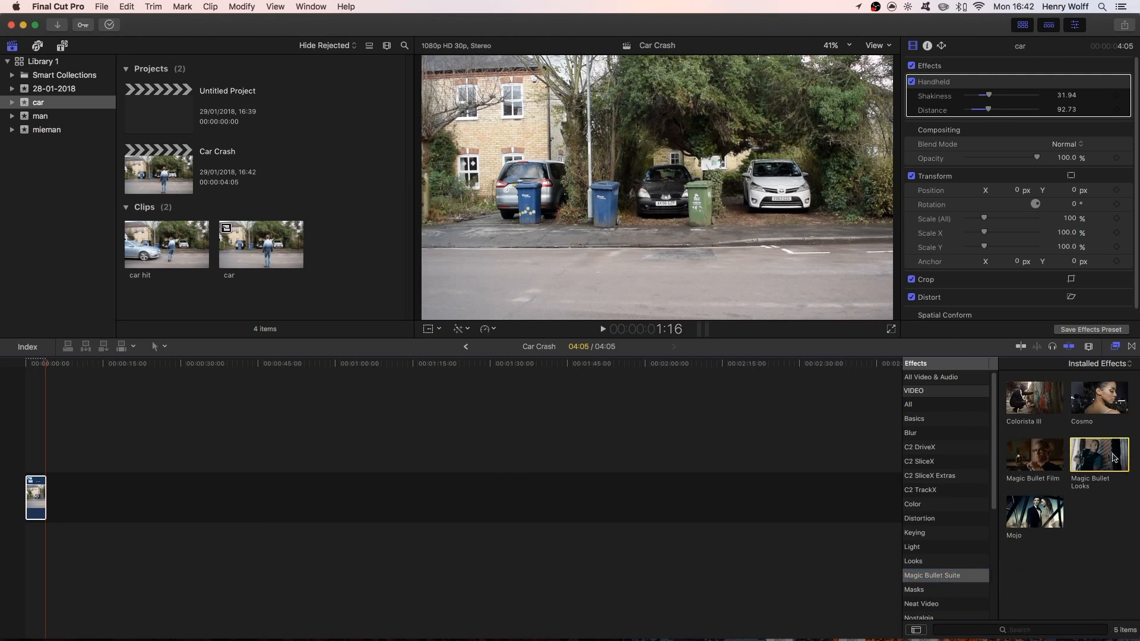
pyautogui.moveTo(72, 474); pyautogui.dragTo(35, 498)
pyautogui.click(37, 364)
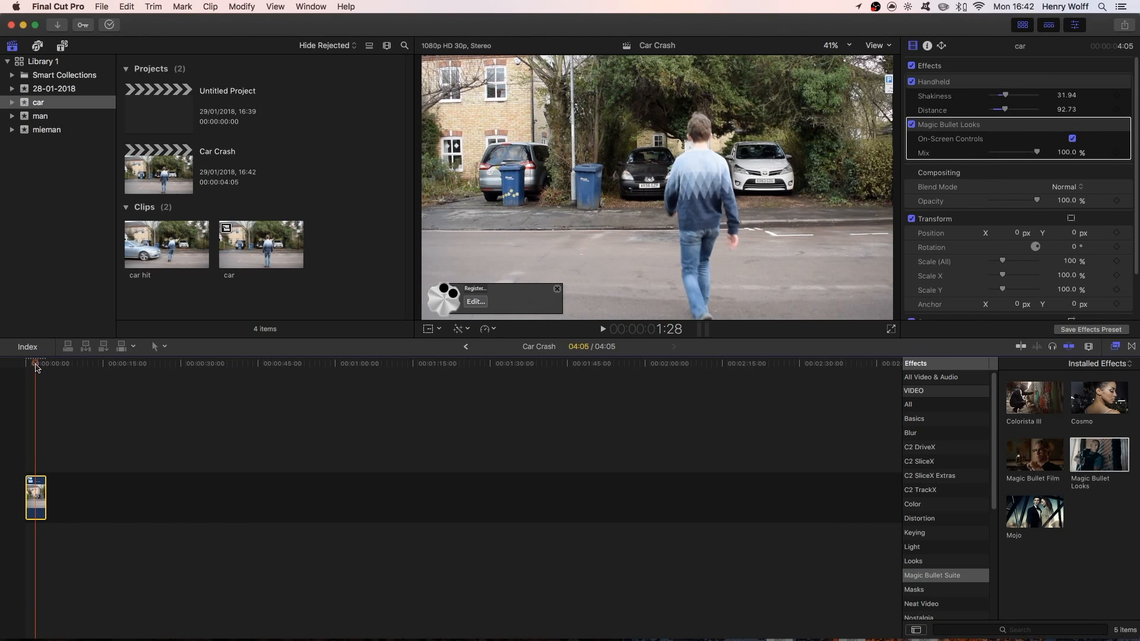
pyautogui.click(473, 303)
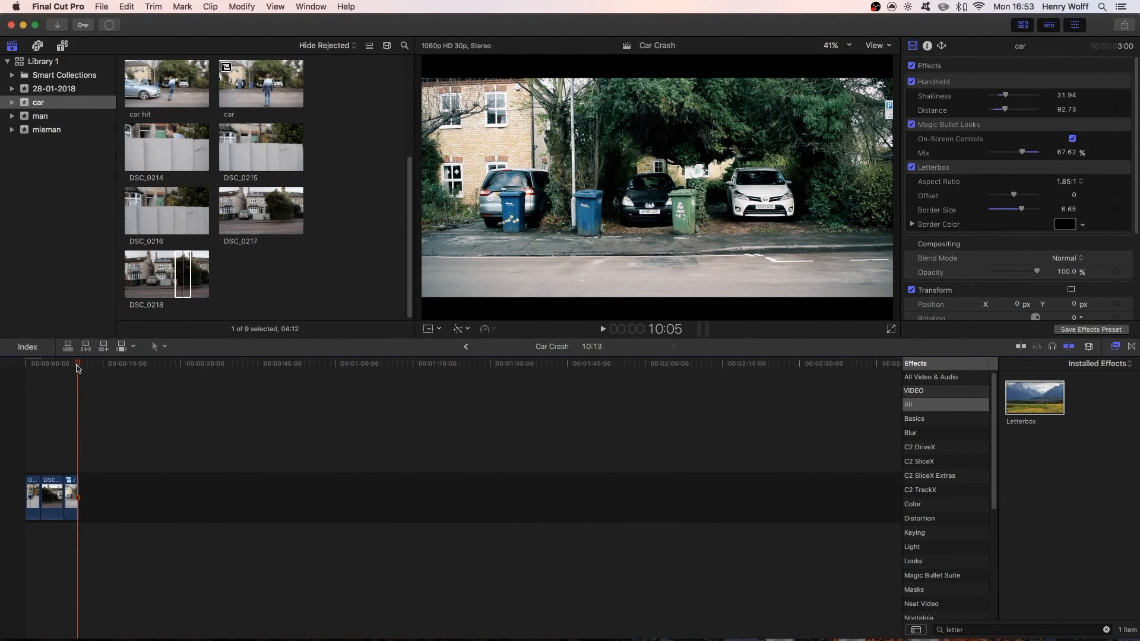
# Move the playhead to the collision in the graded, letterboxed last clip, at 9:02, to examine the impact
pyautogui.click(76, 366)
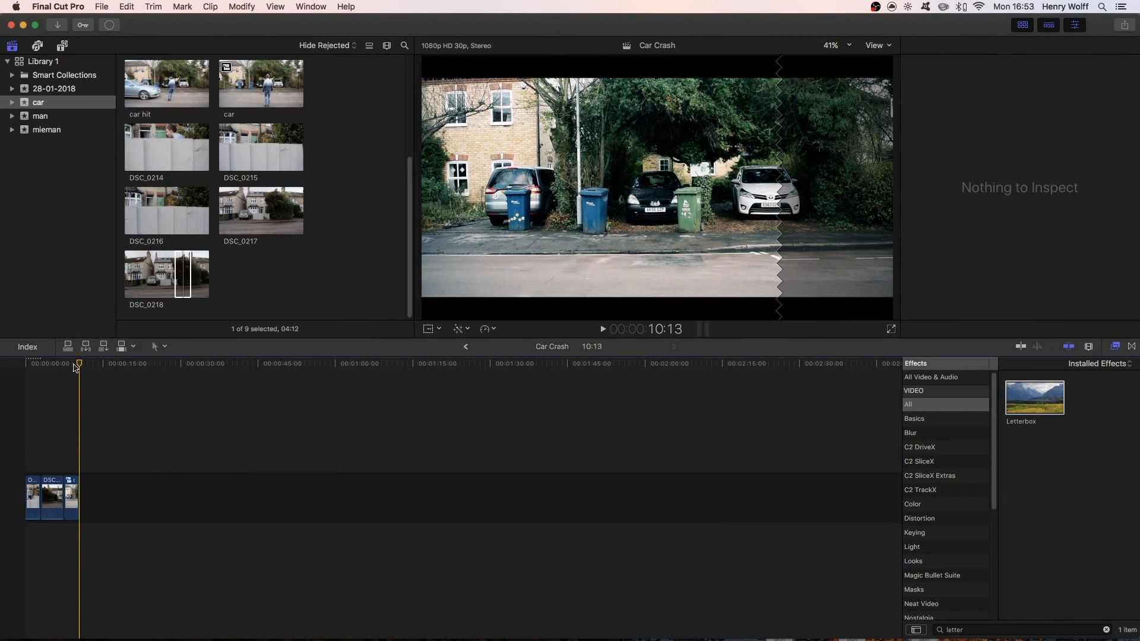
pyautogui.click(74, 367)
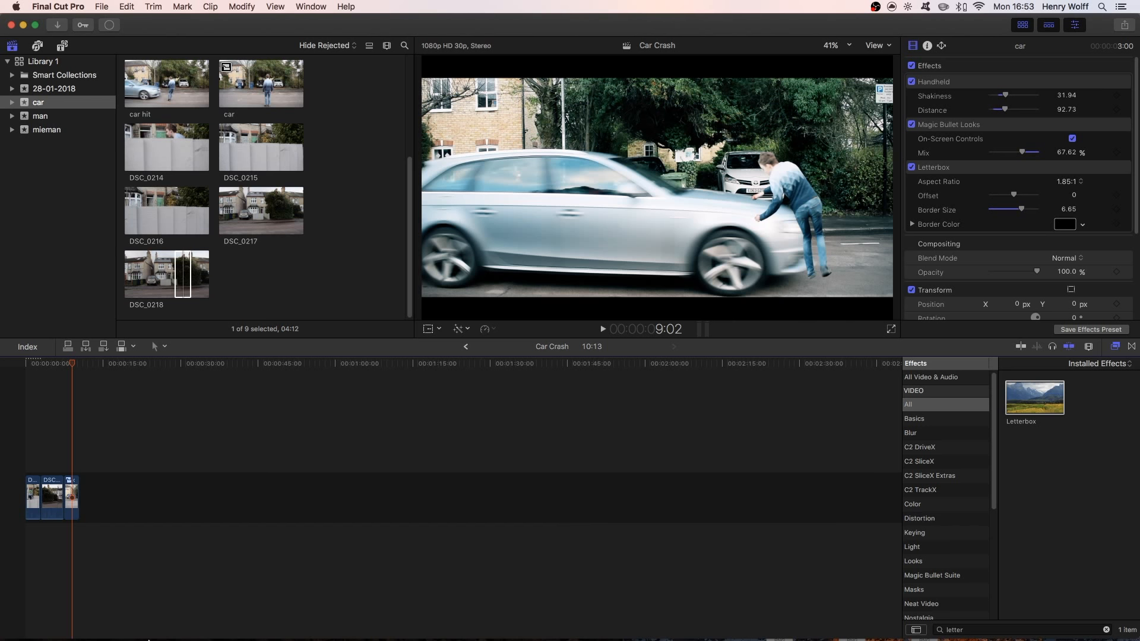
# Add the Gateway - Film Preview (4k) audio file to the Car Crash timeline beneath the video clips
pyautogui.moveTo(147, 630)
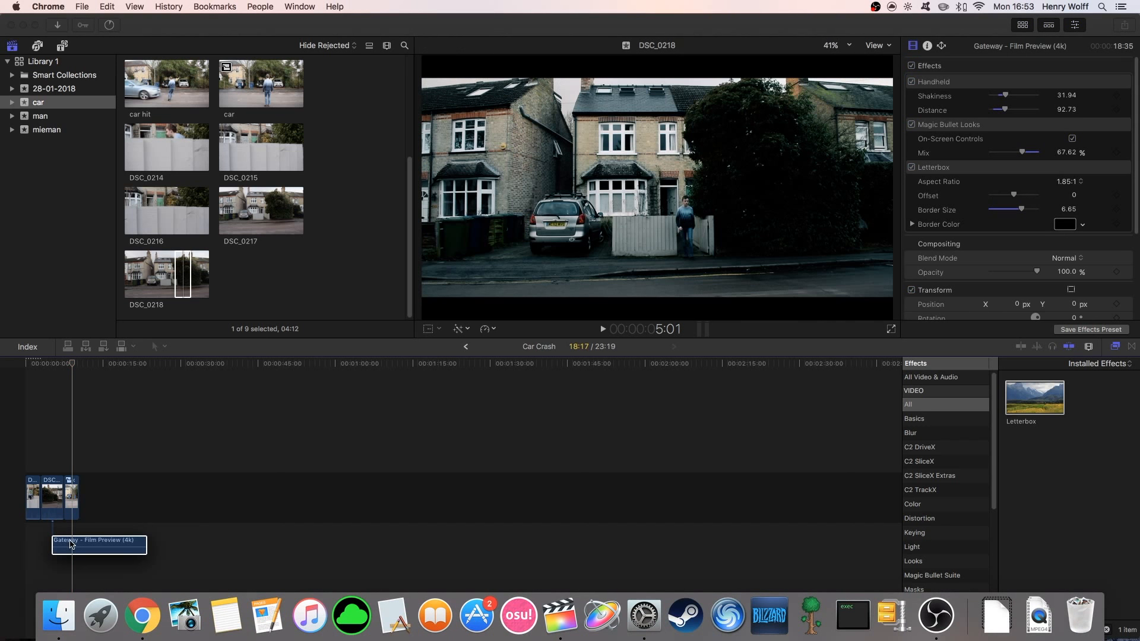
pyautogui.moveTo(68, 524); pyautogui.dragTo(67, 523)
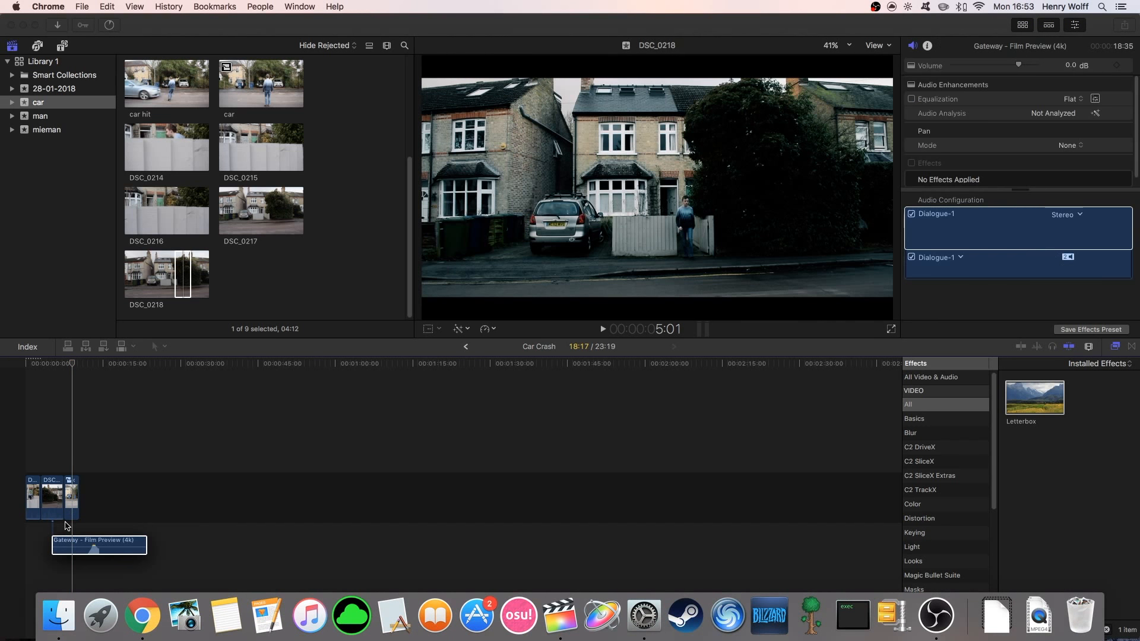
pyautogui.click(64, 534)
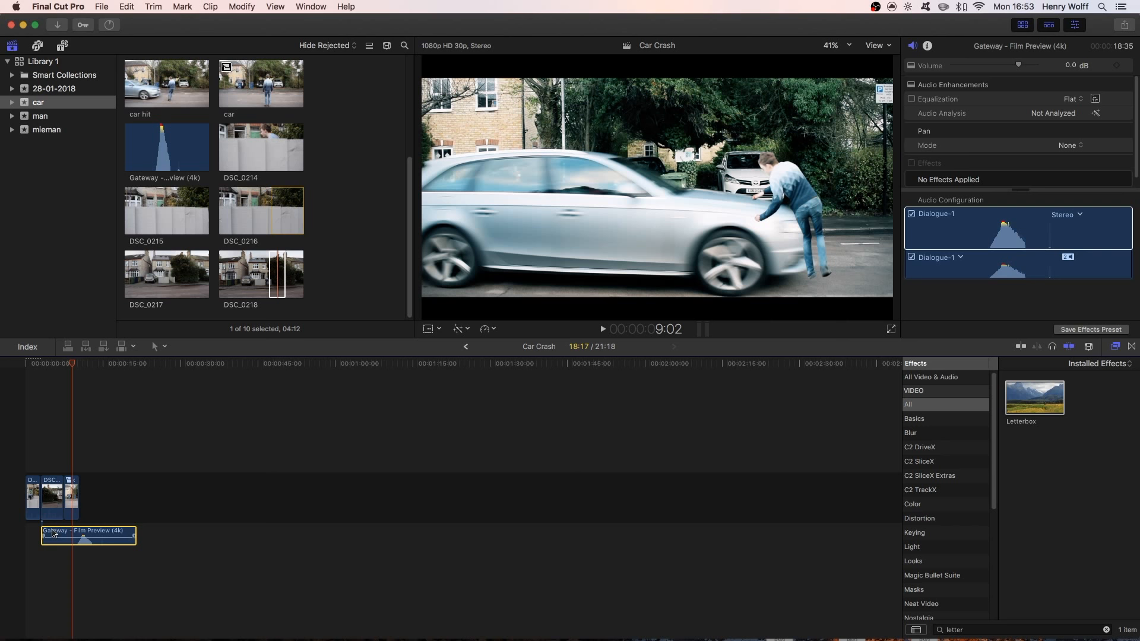
# Slide the Gateway - Film Preview (4k) audio so its peak lines up with the car's impact, checking the timing in playback
pyautogui.moveTo(64, 534); pyautogui.dragTo(94, 533)
pyautogui.click(69, 366)
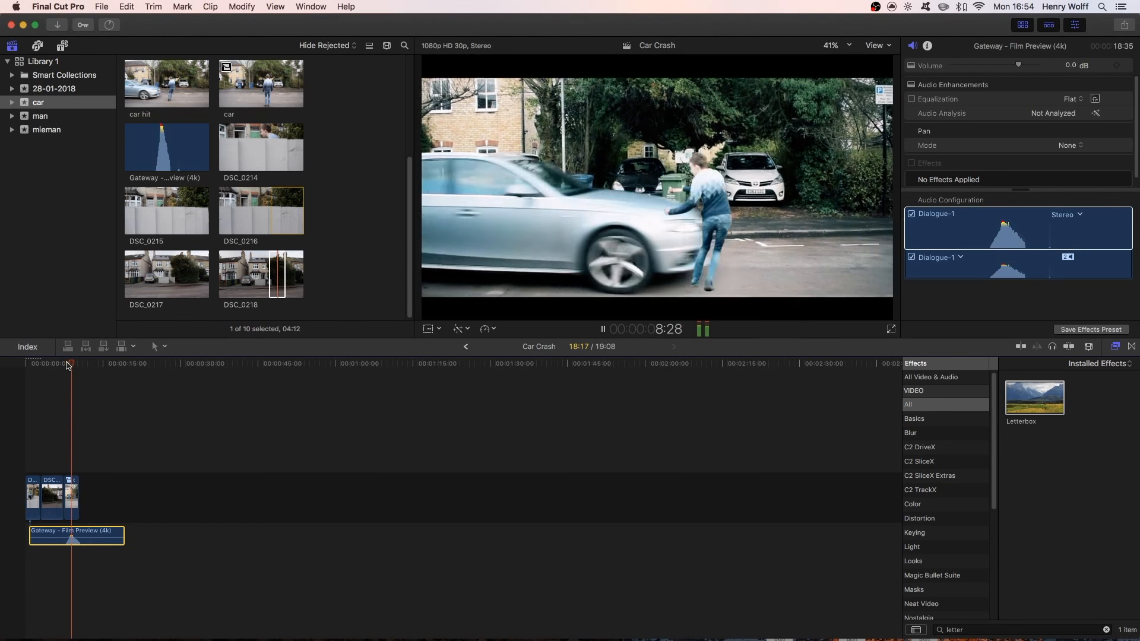
pyautogui.press('space')
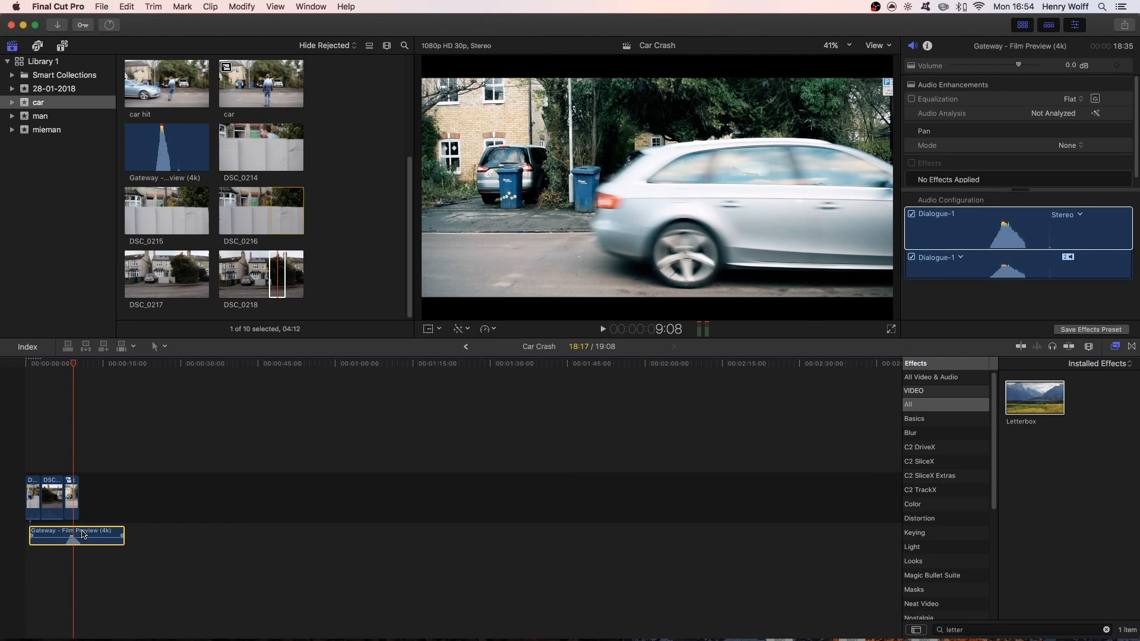
pyautogui.moveTo(82, 535); pyautogui.dragTo(82, 535)
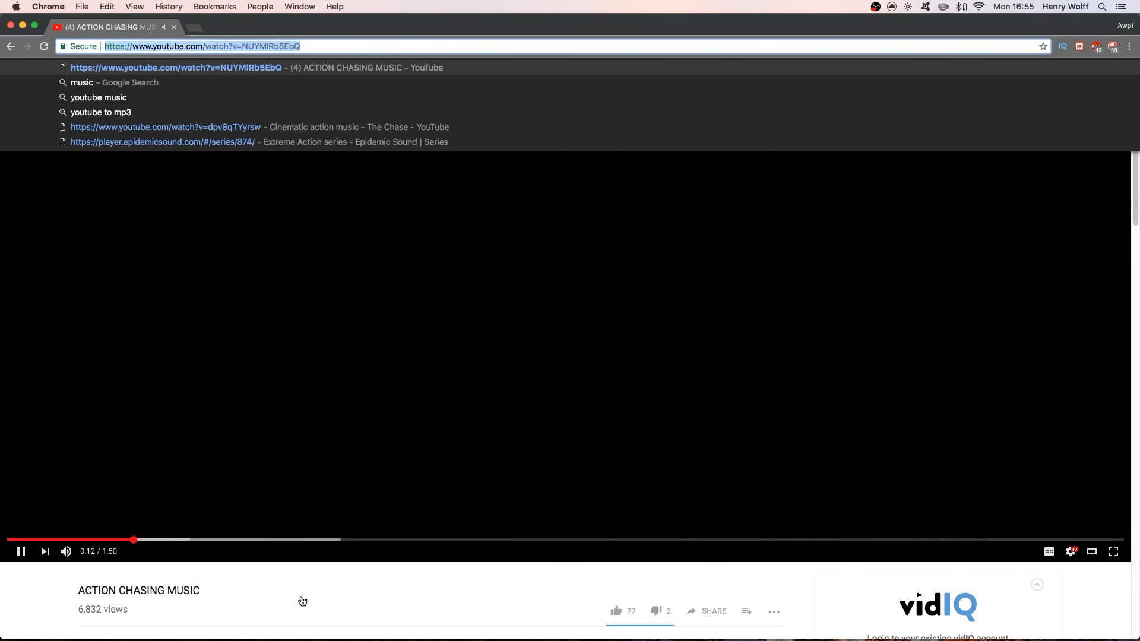
# In Chrome, pause the ACTION CHASING MUSIC video on YouTube and select its web address
pyautogui.click(302, 600)
pyautogui.press('space')
pyautogui.click(226, 45)
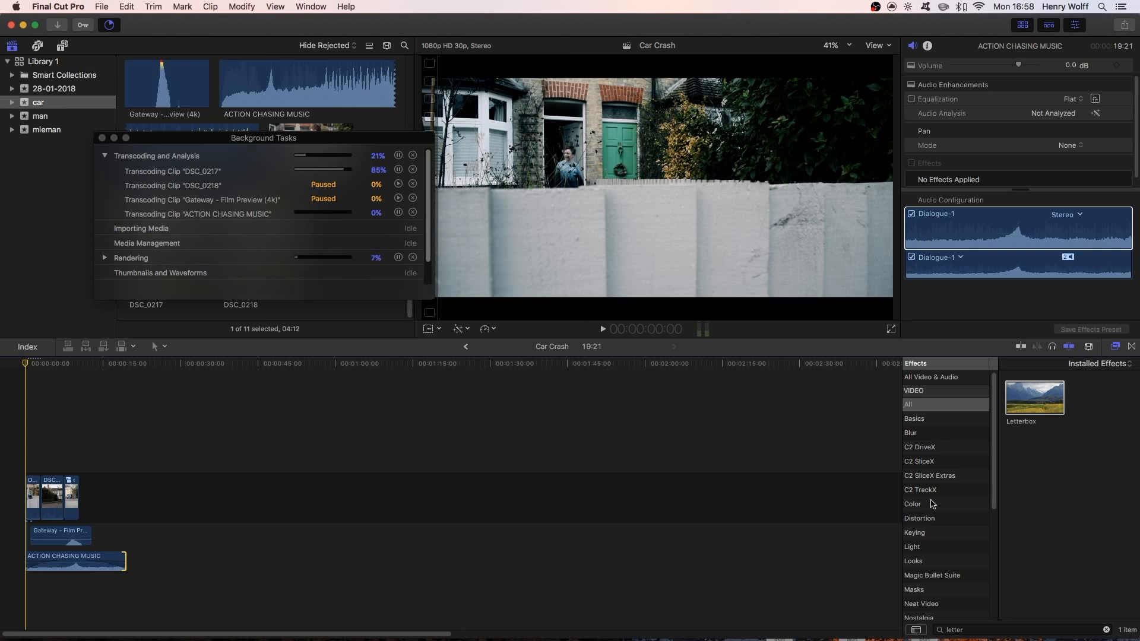
# Apply the RSMB motion blur effect from the REVisionEffects category to the car compound clip at the end of the sequence
pyautogui.scroll(-5, 932, 505)
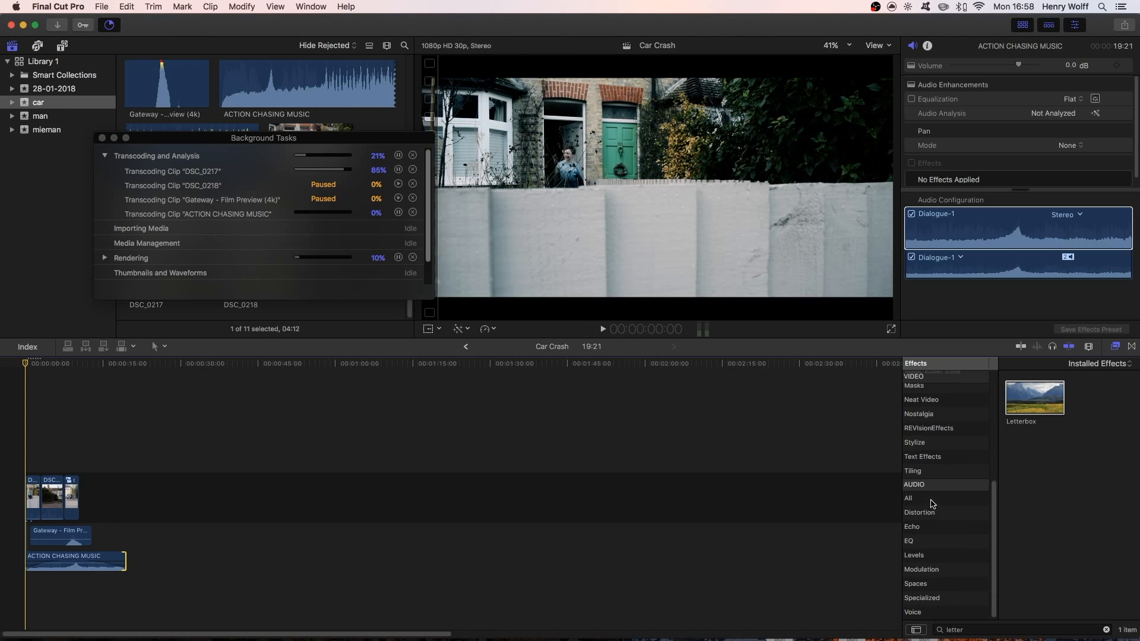
pyautogui.click(939, 430)
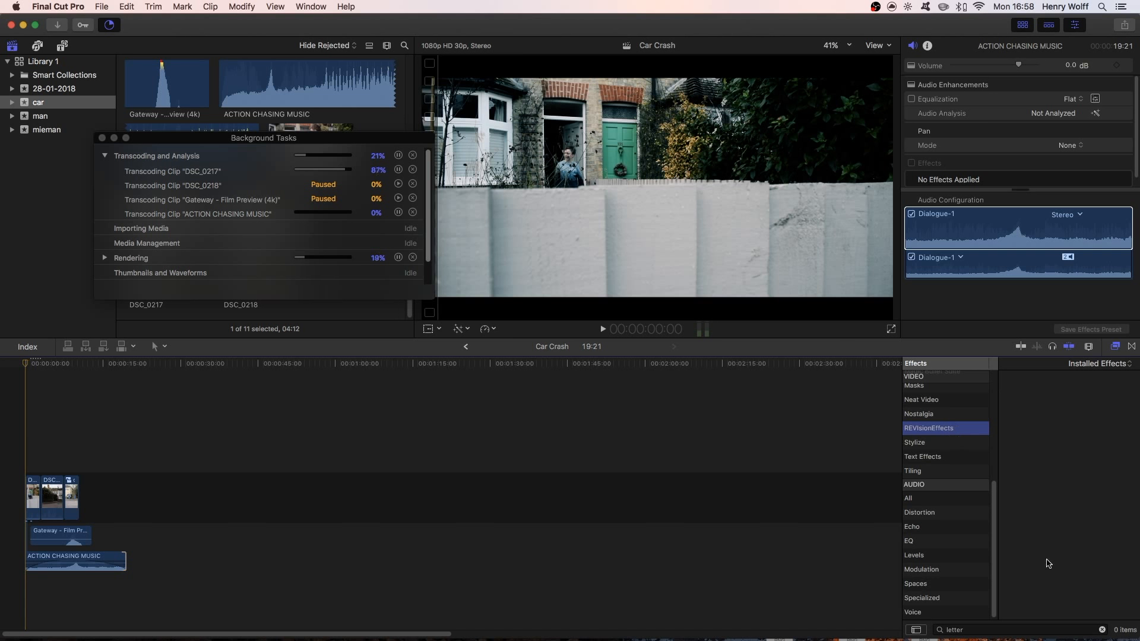
pyautogui.click(1102, 630)
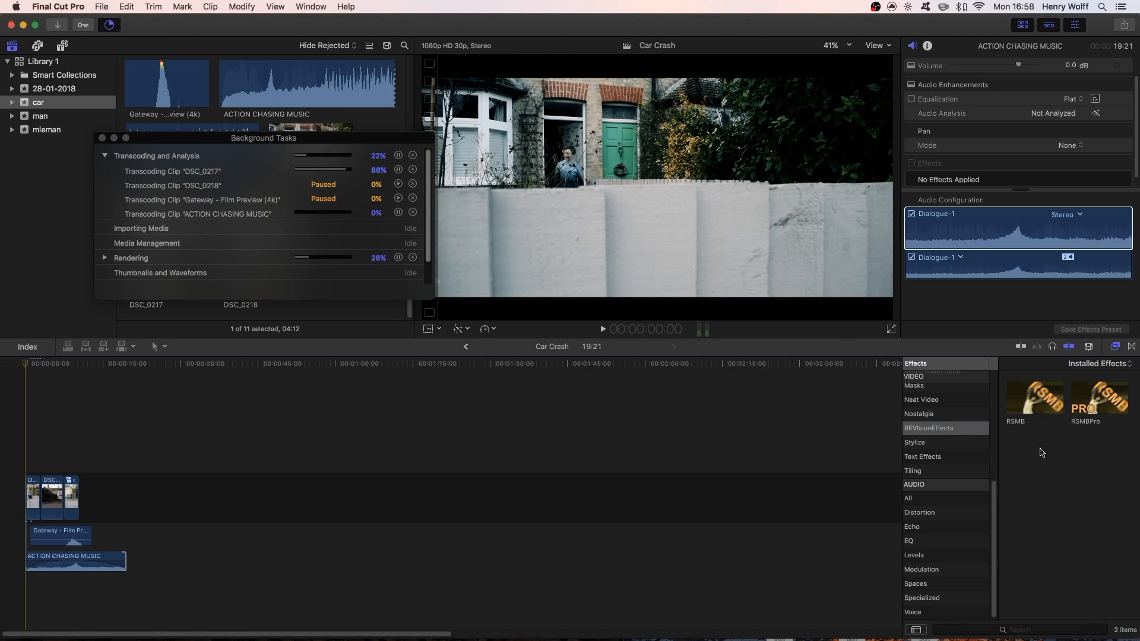
pyautogui.moveTo(1032, 412); pyautogui.dragTo(206, 494)
pyautogui.moveTo(88, 488); pyautogui.dragTo(70, 494)
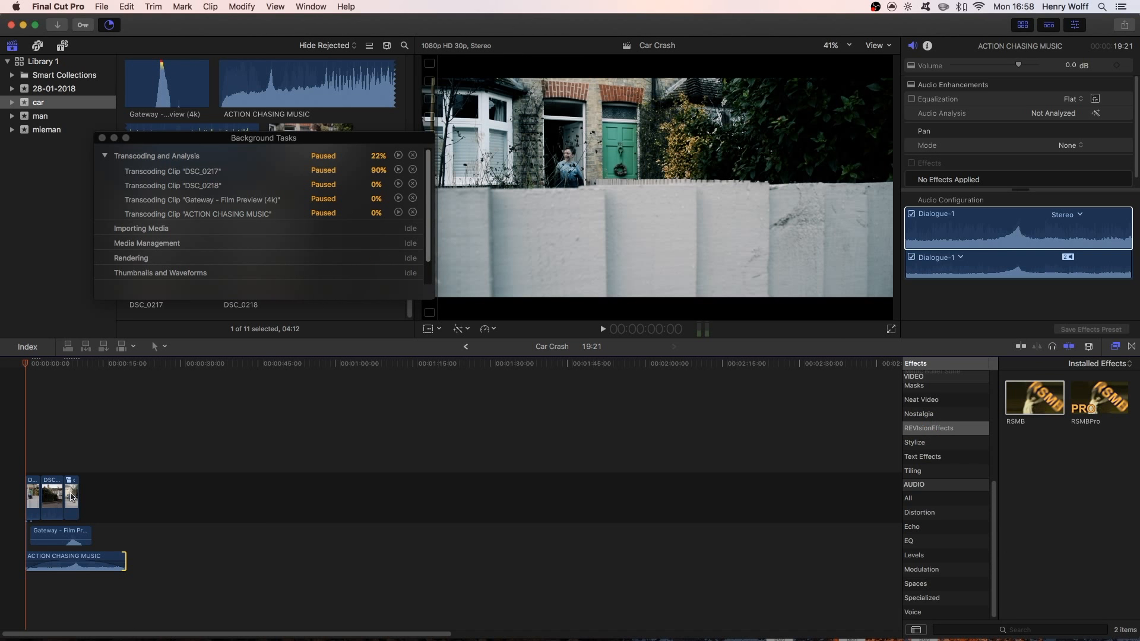
pyautogui.click(70, 496)
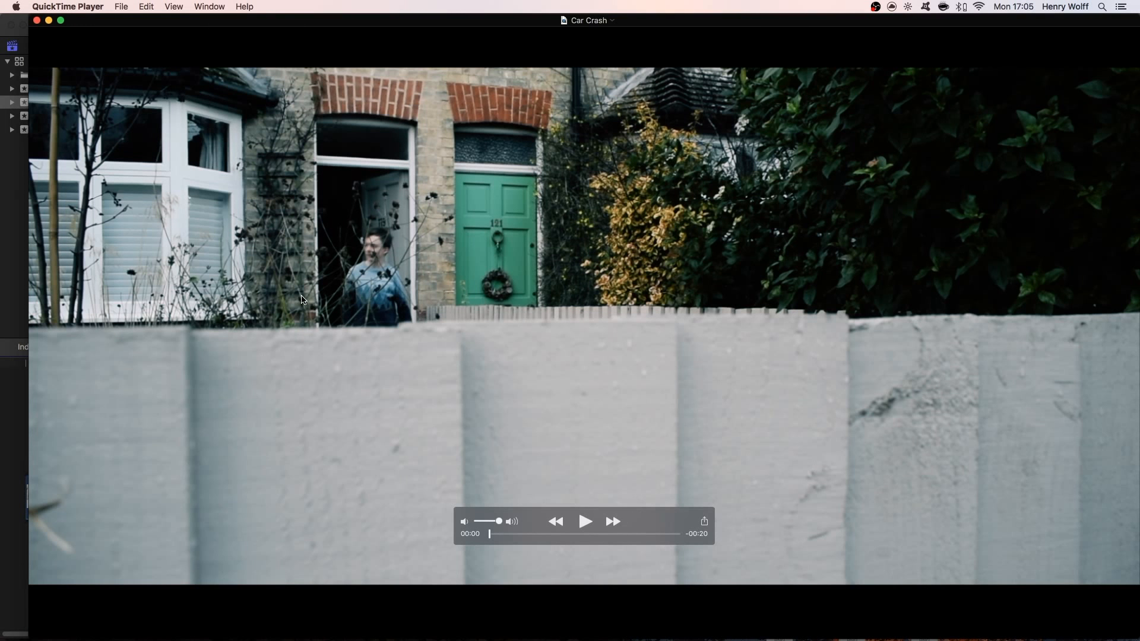
# Play the exported Car Crash movie in QuickTime Player, and replay the collision from shortly before the impact
pyautogui.press('space')
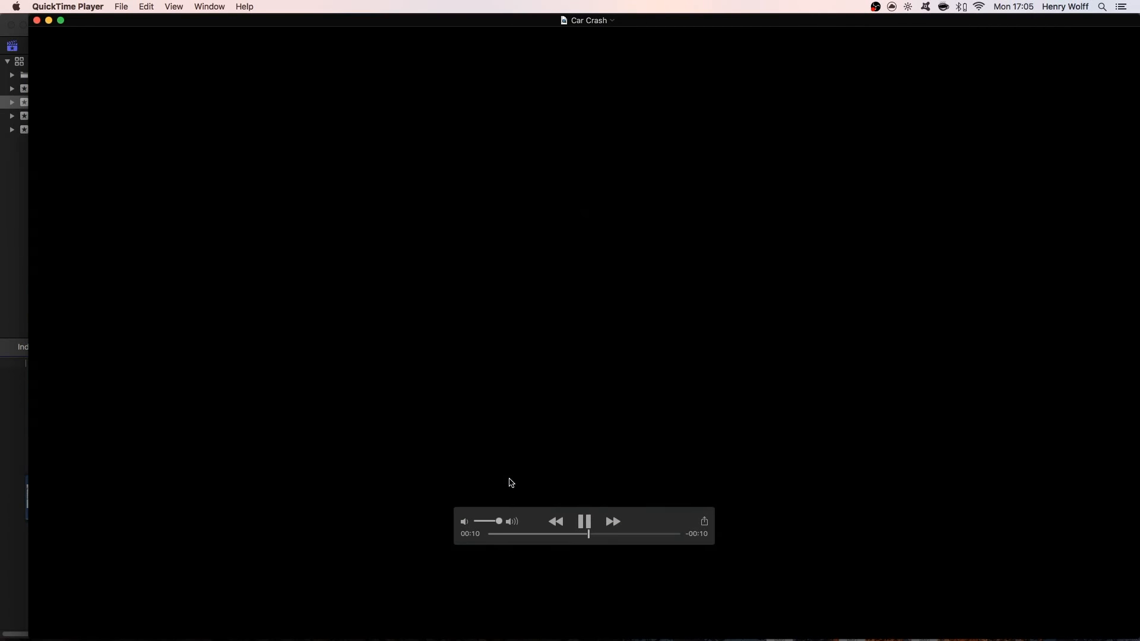
pyautogui.press('space')
pyautogui.moveTo(544, 537); pyautogui.dragTo(567, 526)
pyautogui.press('space')
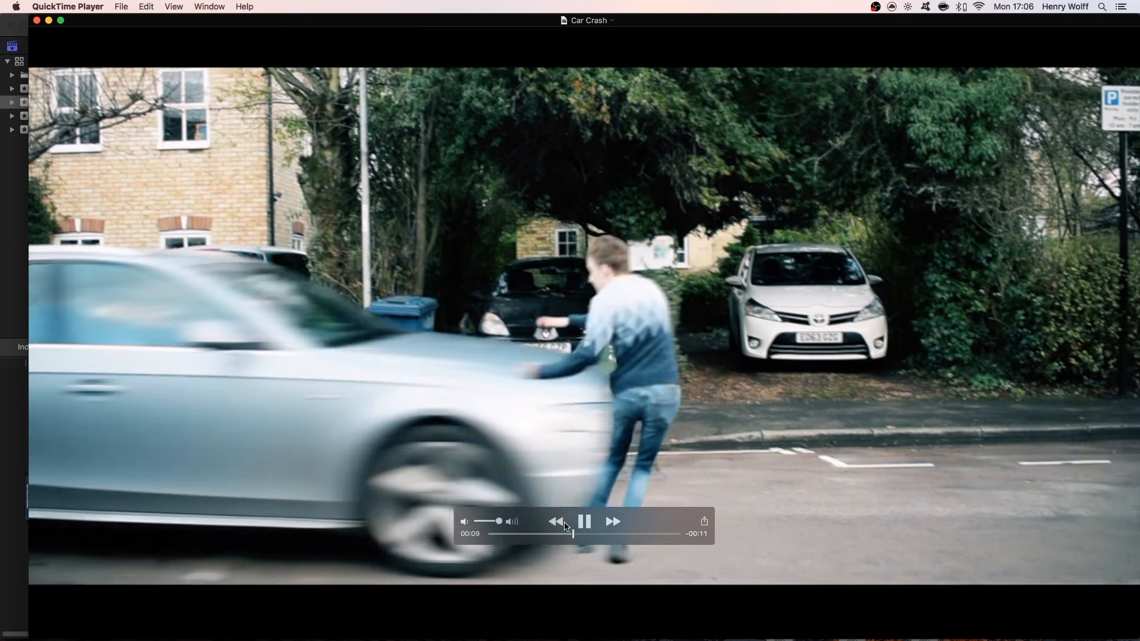